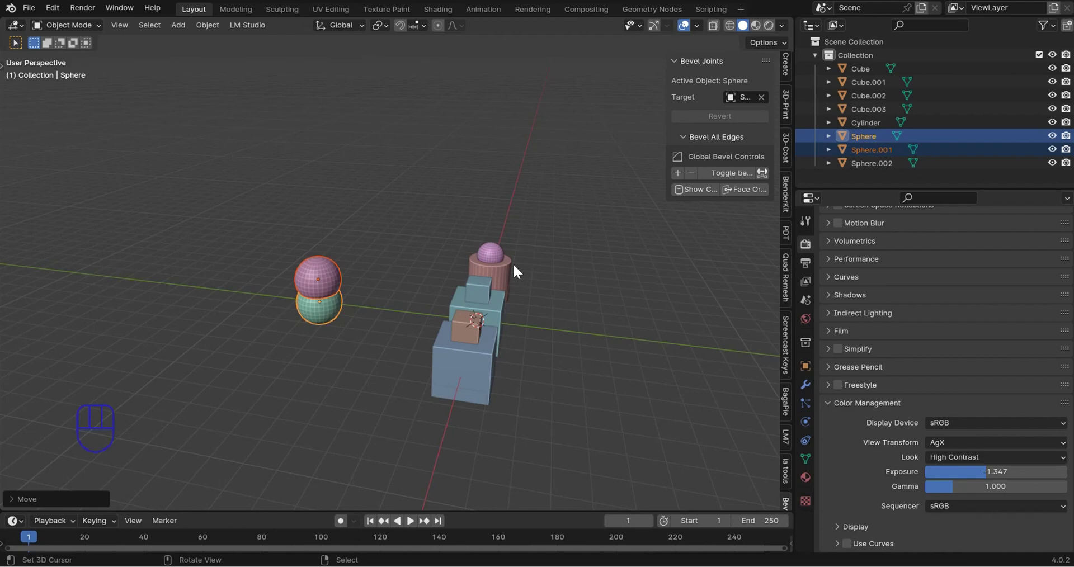
Step: Look over the brown and blue cubes, then pan the view toward the teal cubes
scroll(514, 261, "up", 2)
scroll(484, 210, "up", 3)
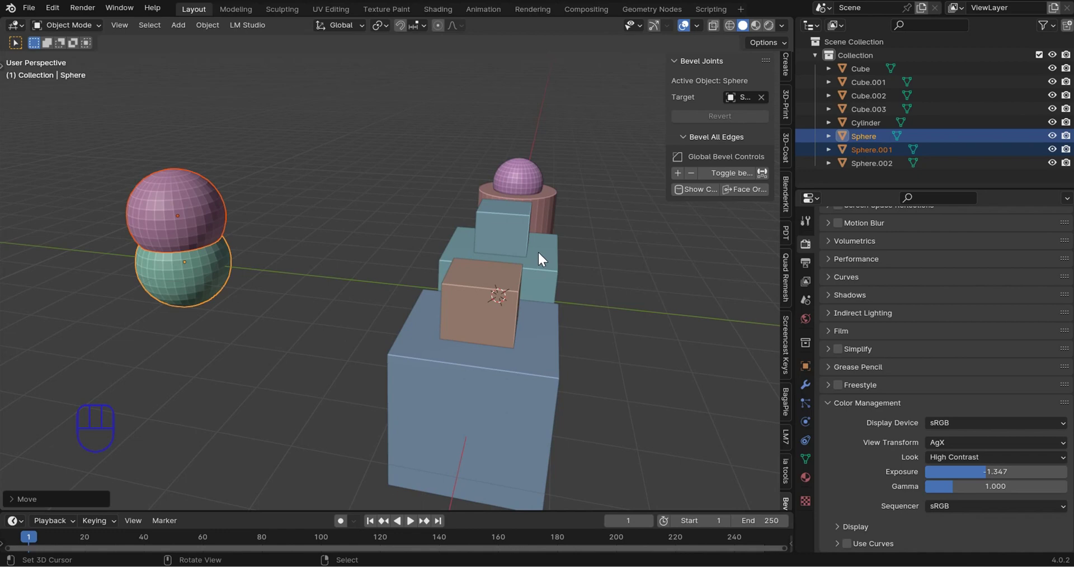
left_click(491, 308)
middle_click_drag(506, 307, 491, 303)
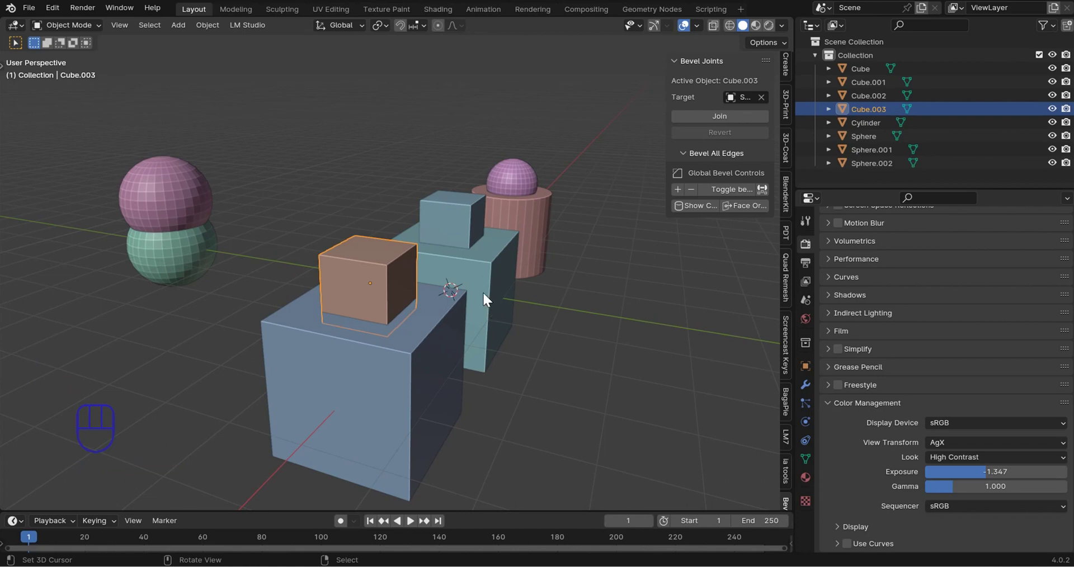
middle_click_drag(346, 251, 342, 283)
right_click(480, 378)
middle_click_drag(480, 379, 401, 350)
key("Tab")
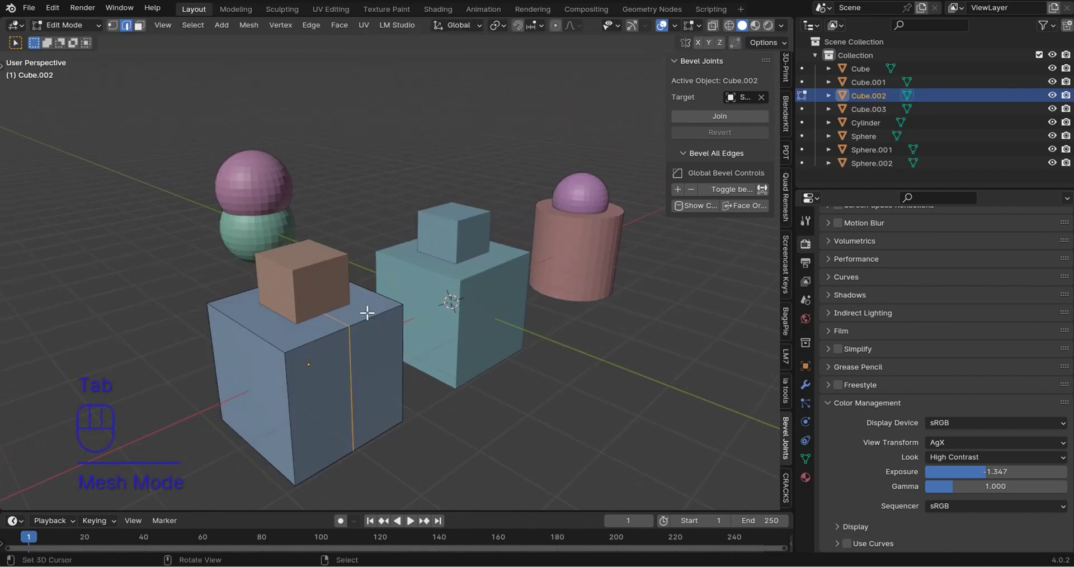
key("Tab")
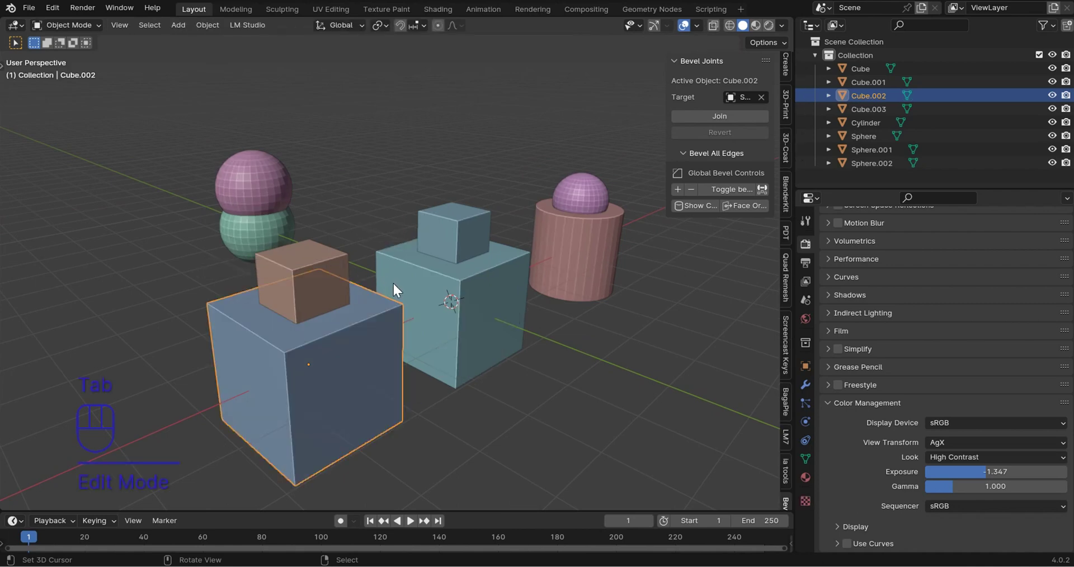
middle_click_drag(397, 280, 310, 311, "shift")
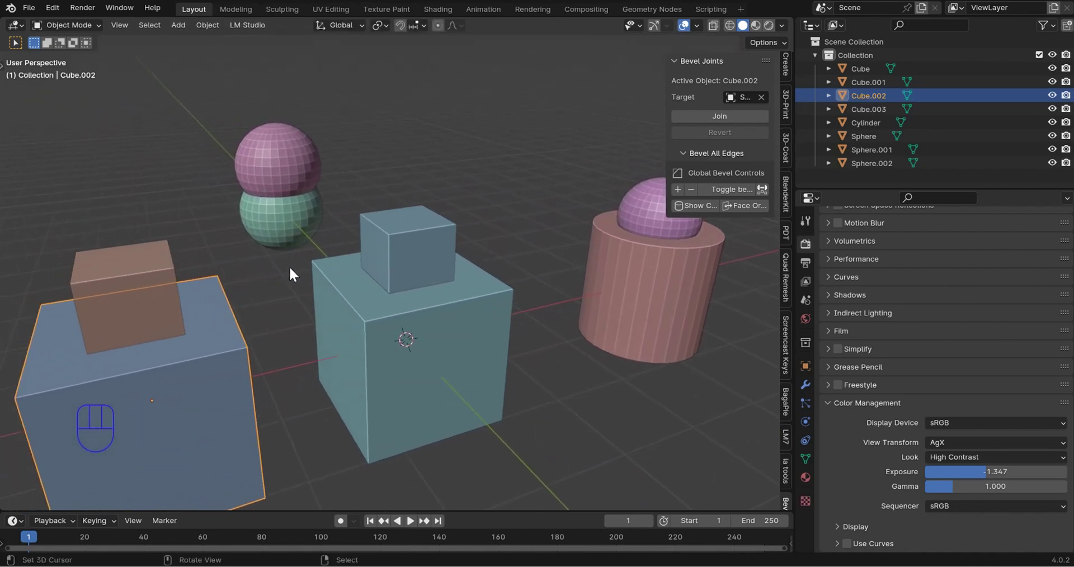
Step: Select the small teal cube and join it to the big teal cube as Bevel Joints target
left_click(428, 244)
scroll(432, 242, "up", 2)
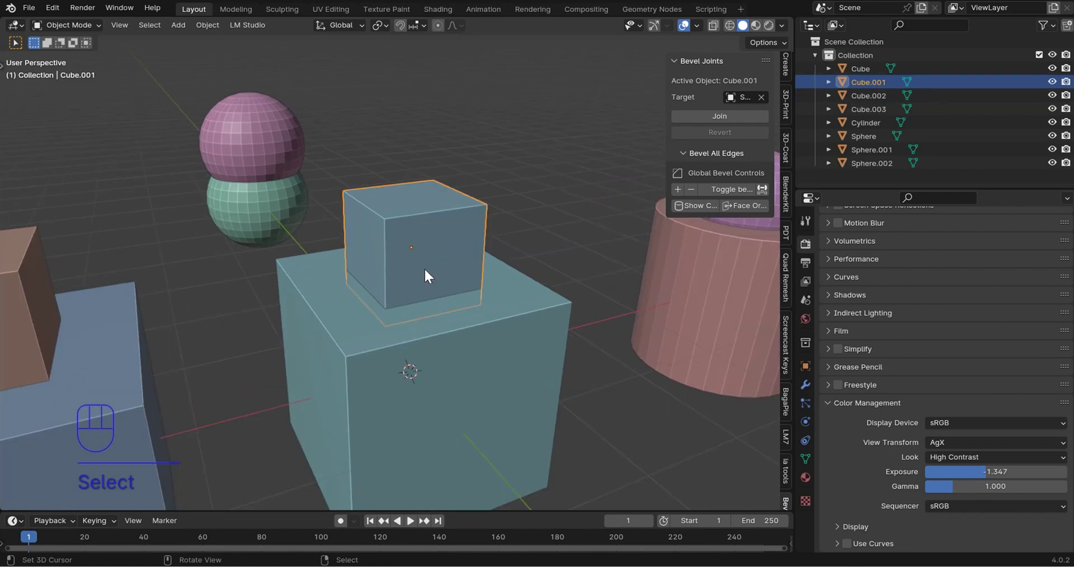
key("s")
right_click(445, 247)
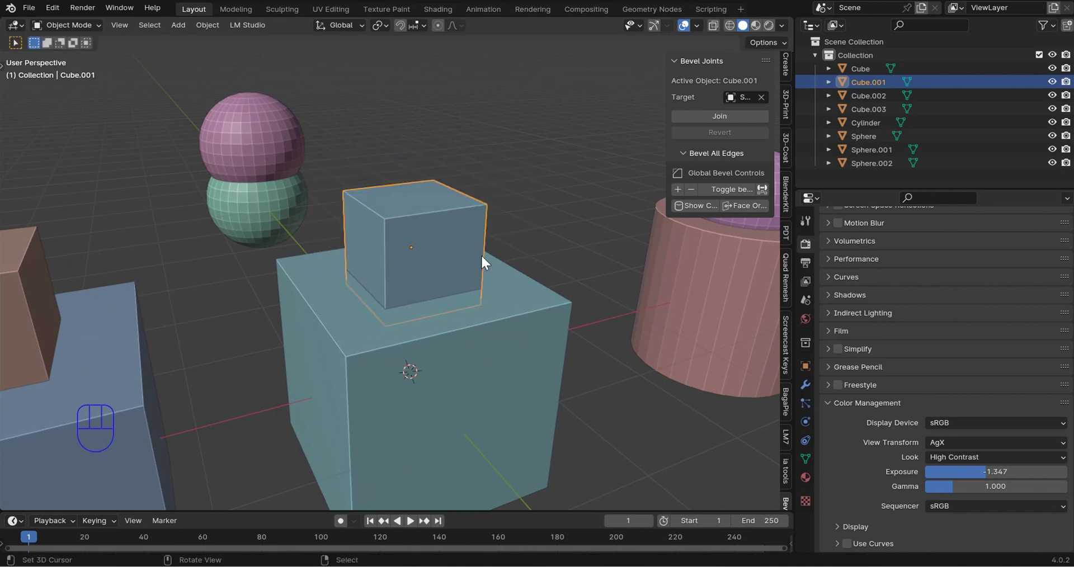
left_click(762, 96)
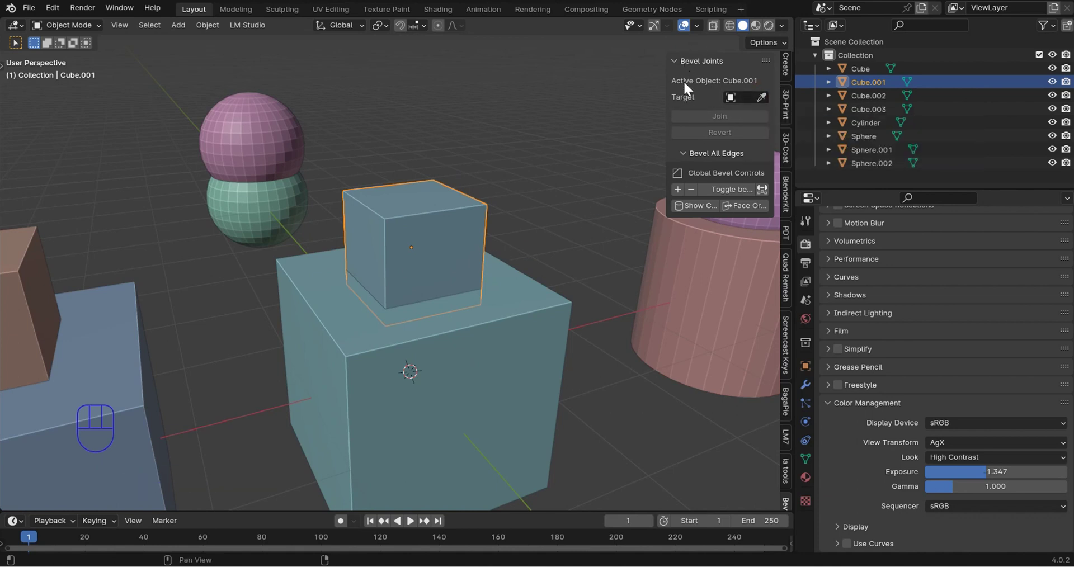
left_click(761, 97)
left_click(518, 318)
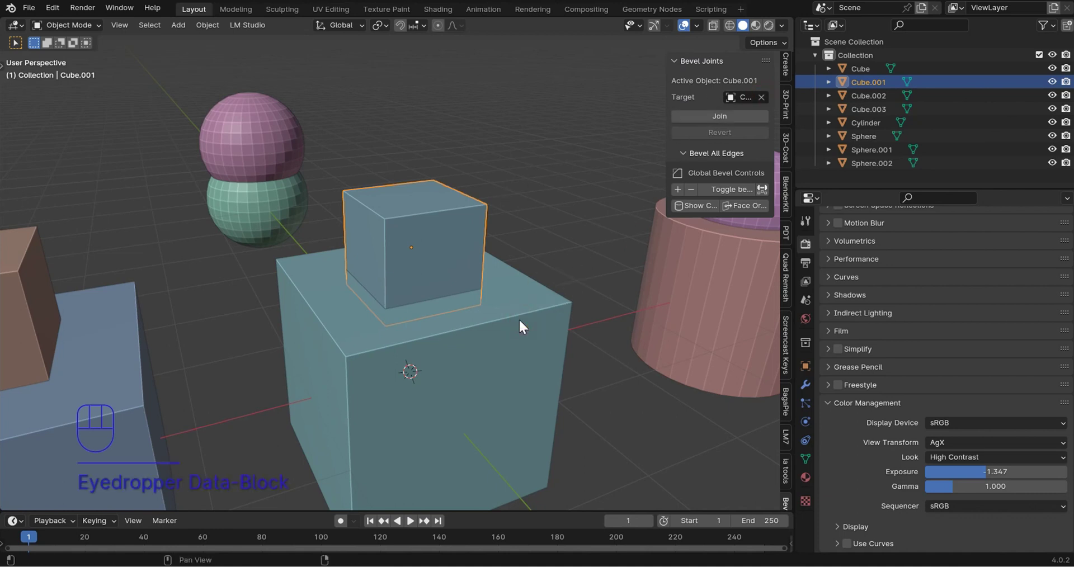
left_click(709, 118)
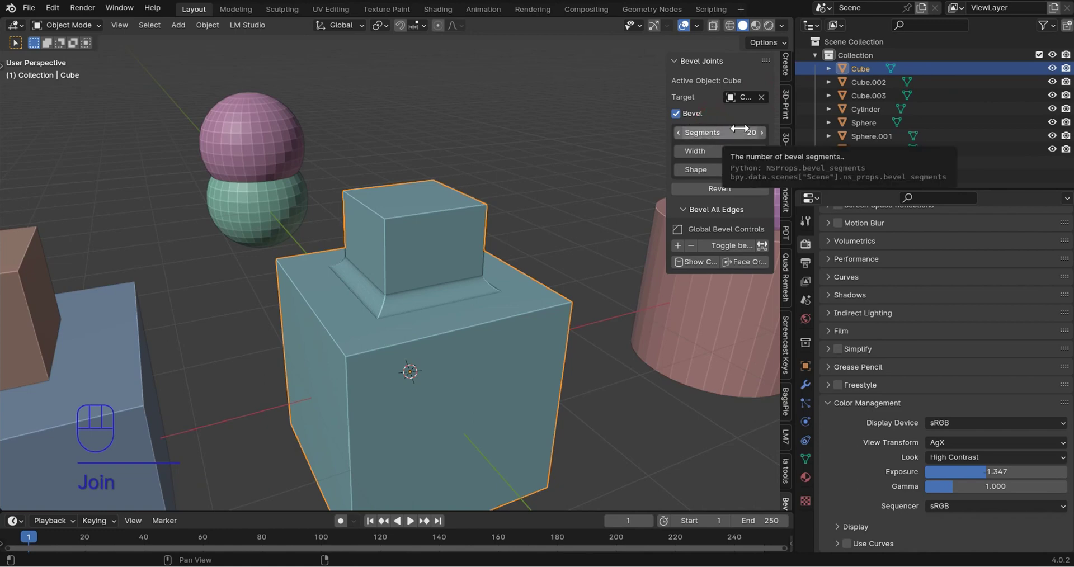
Step: In wireframe Edit Mode, reduce the bevel joint width to 0.096
key("Tab")
scroll(436, 293, "up", 5)
key("z")
scroll(407, 305, "down", 5)
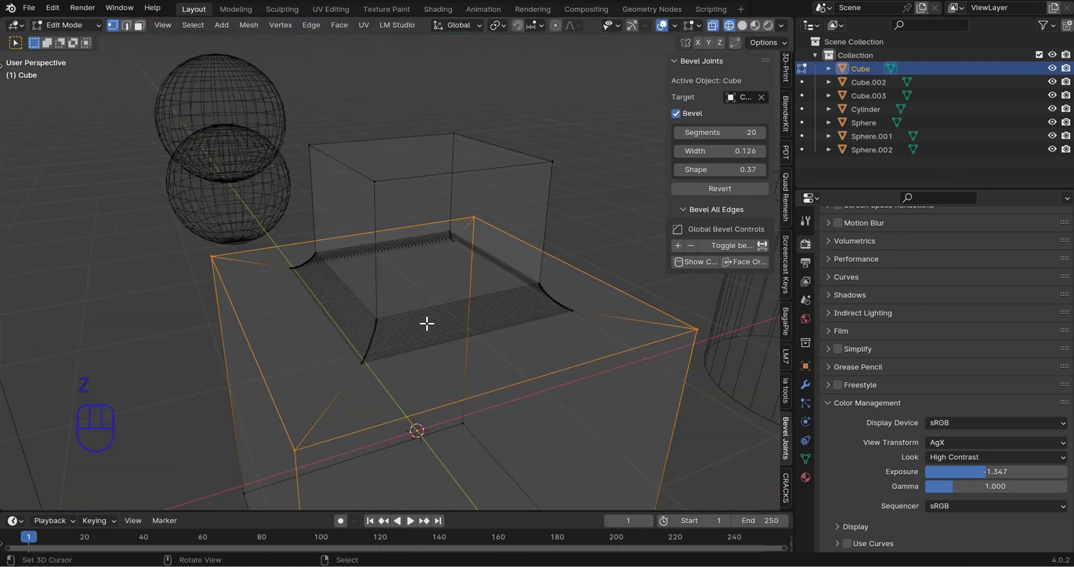
left_click_drag(722, 151, 744, 170)
Step: Back in solid Object Mode, widen the fillet to width 0.189 with shape 0.53
key("Tab")
key("z")
left_click(573, 219)
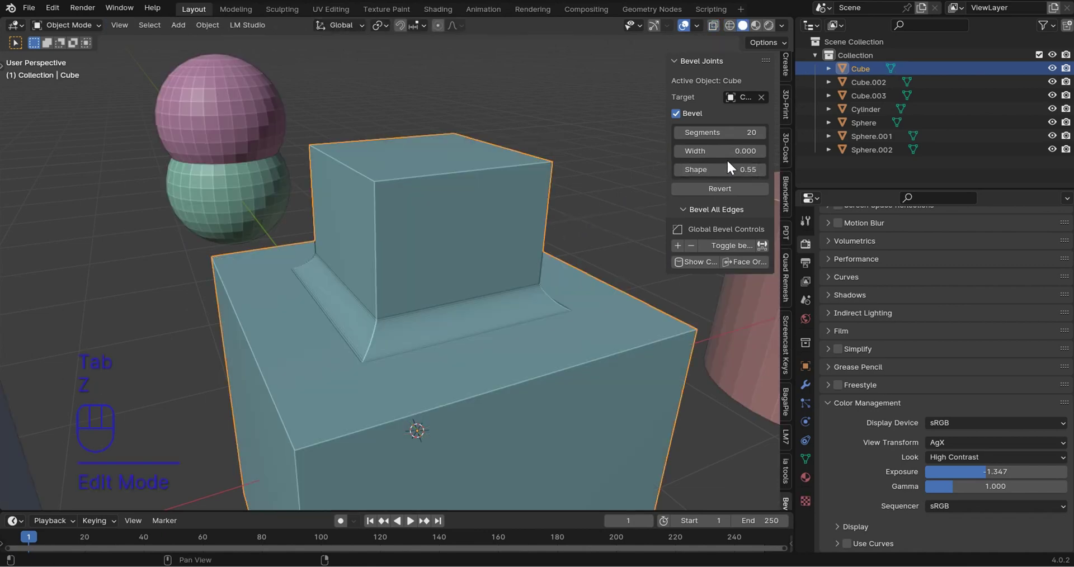
mouse_move(724, 152)
left_mouse_down()
mouse_move(749, 151)
mouse_move(709, 151)
mouse_move(721, 169)
mouse_move(744, 169)
mouse_move(687, 169)
mouse_move(753, 170)
left_mouse_up()
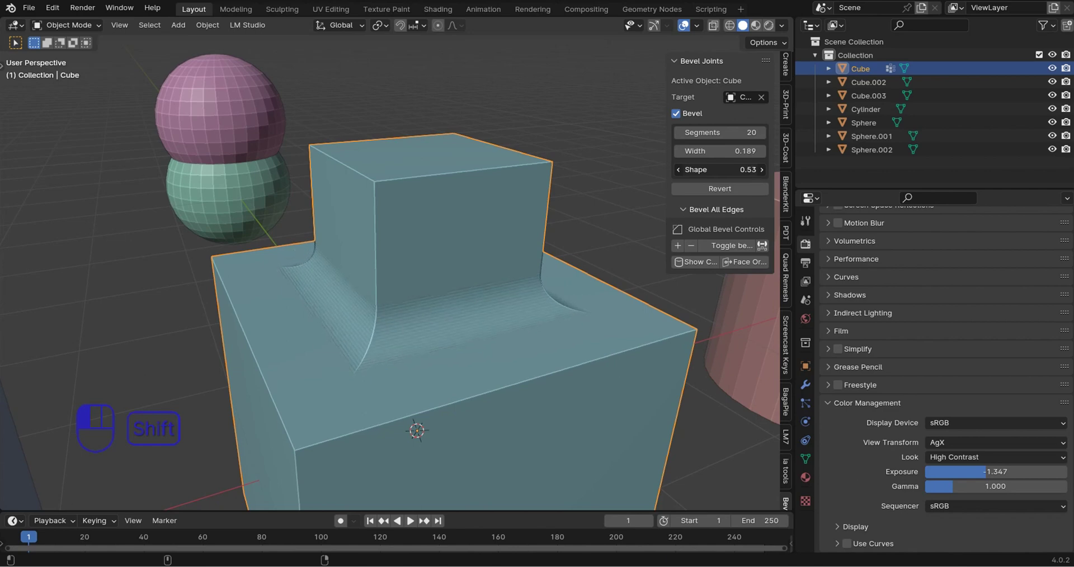
Step: Set the joint bevel segments to 1, then to 30 for a smooth fillet
left_click(714, 132)
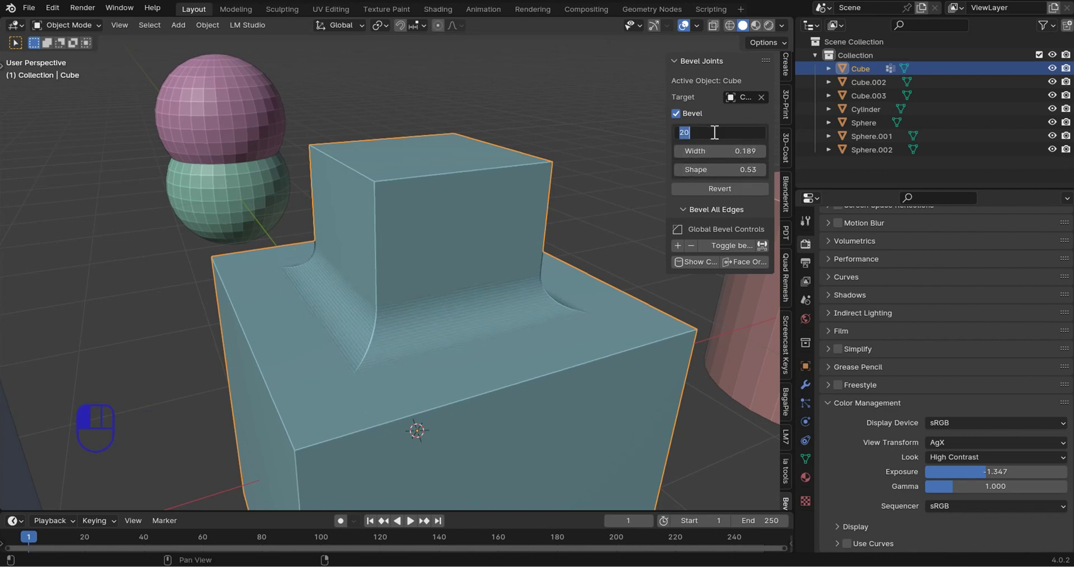
type("1")
key("Return")
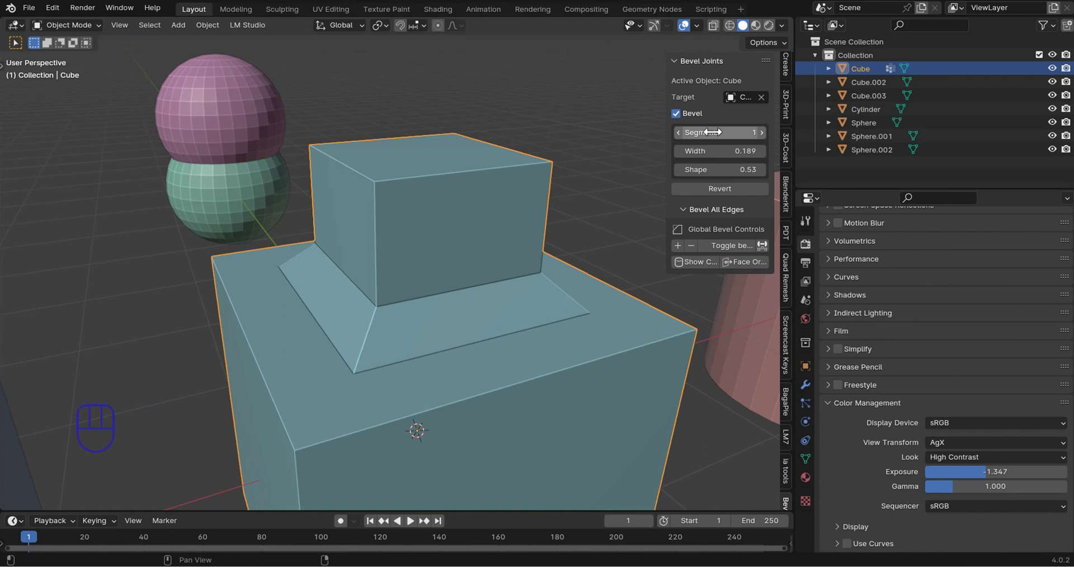
left_click(714, 132)
type("30")
key("Return")
Step: Shade the merged cube smooth and turn off viewport cavity shading
right_click(490, 279)
left_click(490, 279)
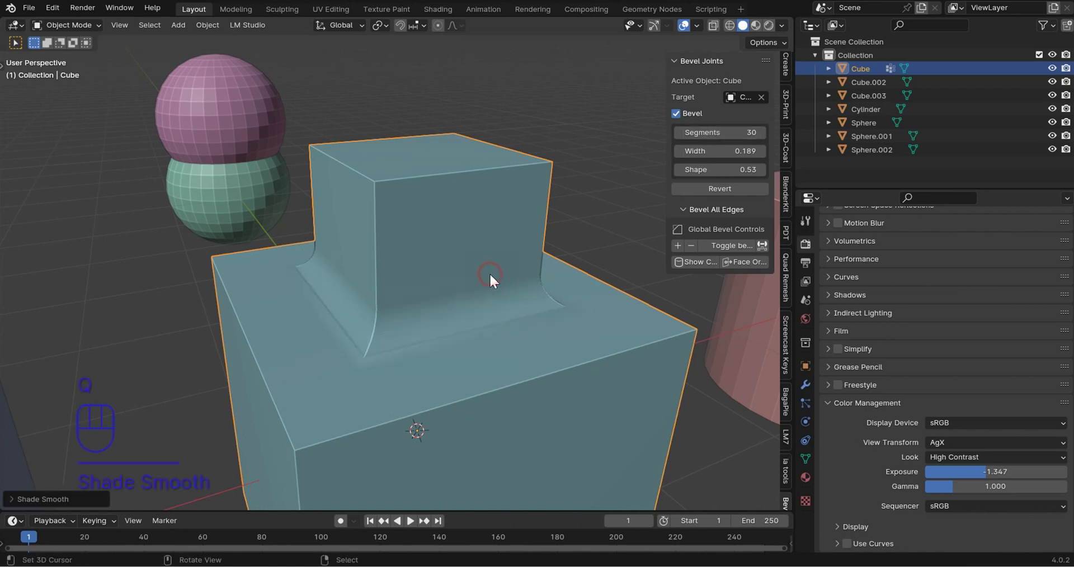
left_click(781, 25)
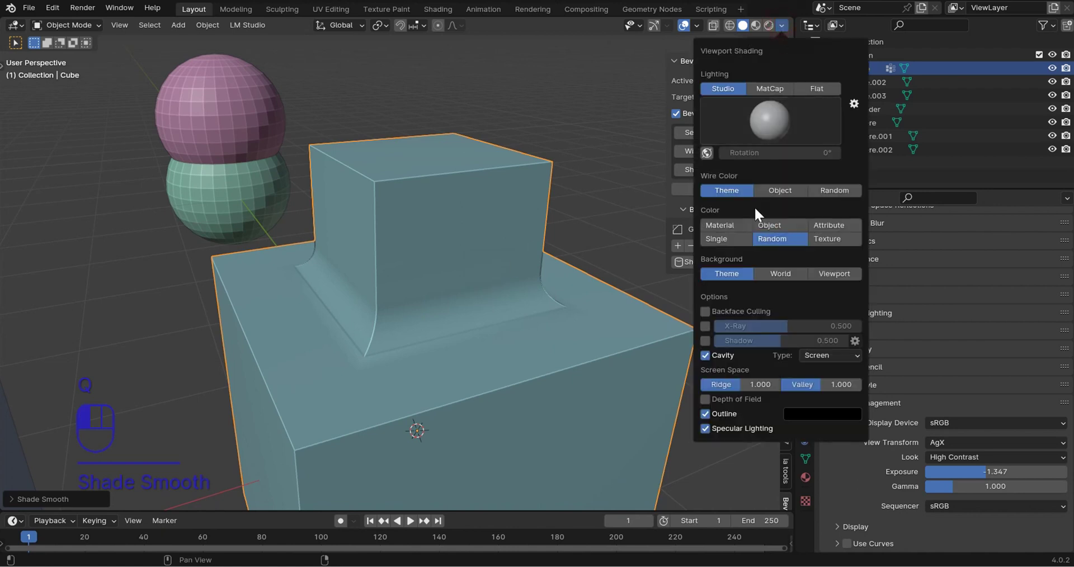
left_click(707, 355)
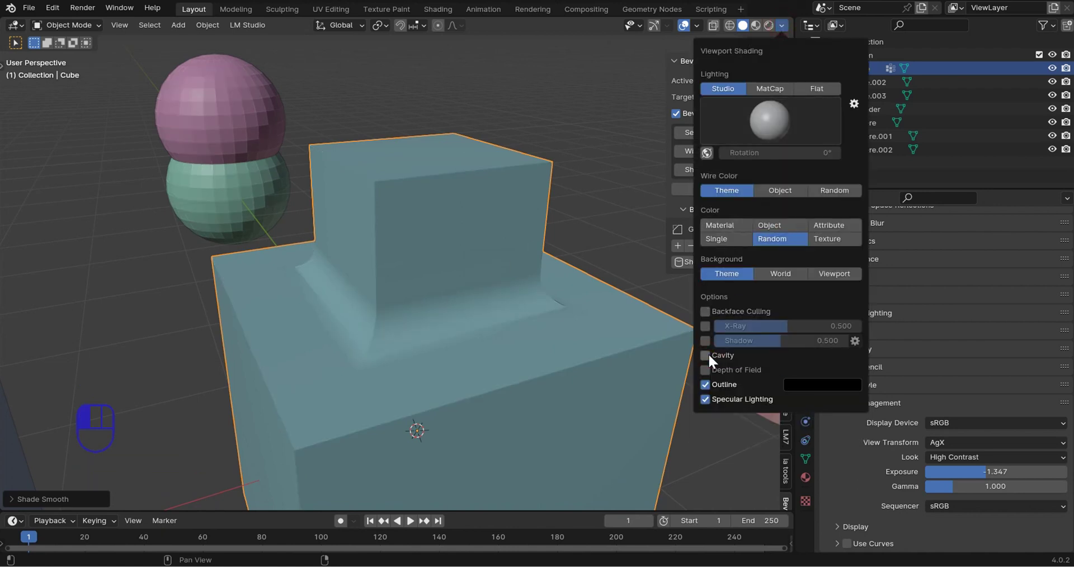
Step: Select the front vertical edge loop in Edit Mode and bevel it with extra segments
middle_click_drag(450, 279, 429, 294)
key("Tab")
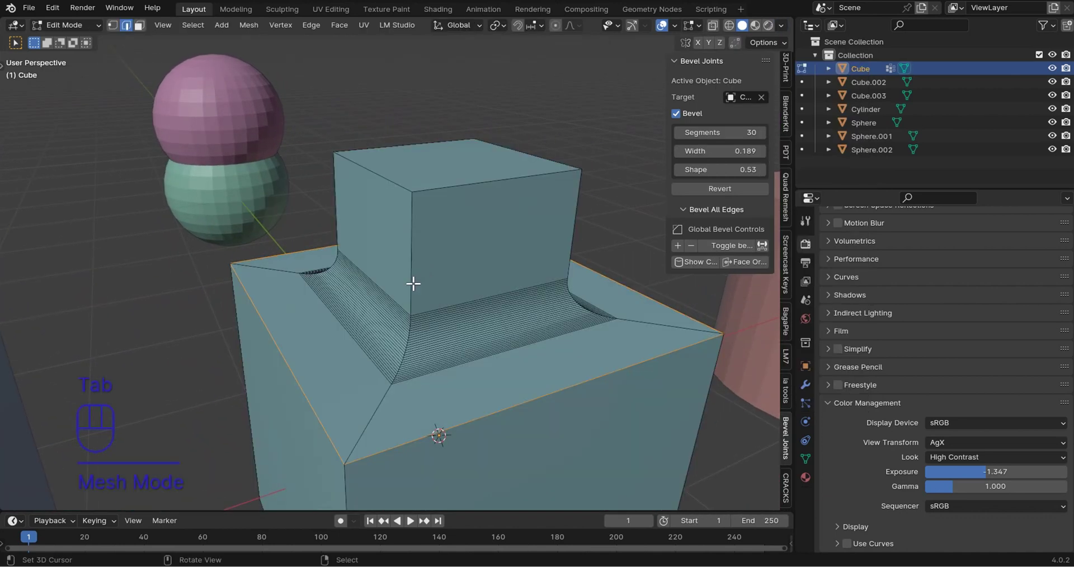
left_click(412, 283)
left_click(412, 284, "alt+shift")
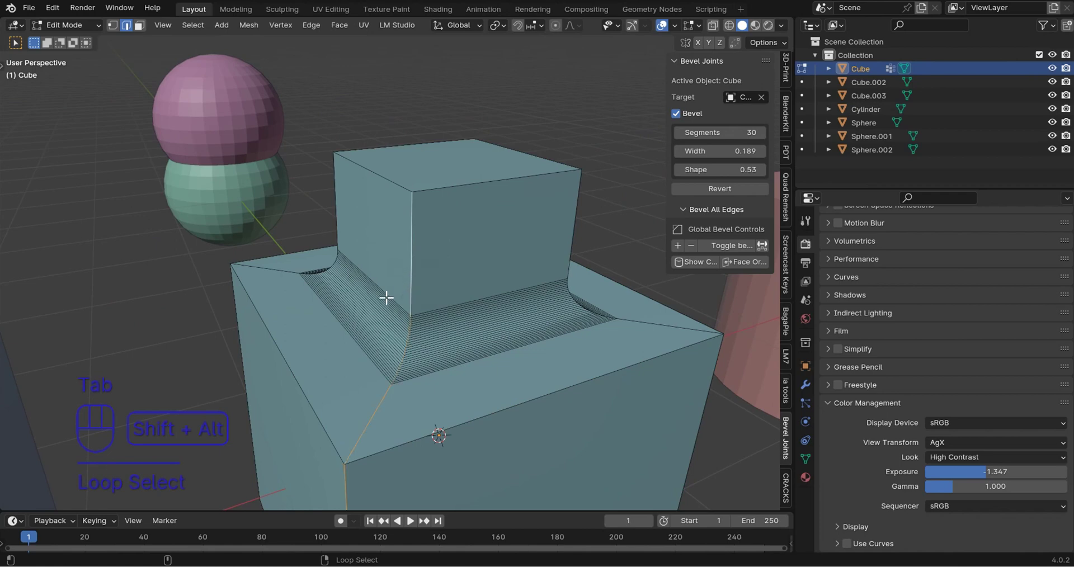
key("ctrl+b")
scroll(442, 293, "up", 13)
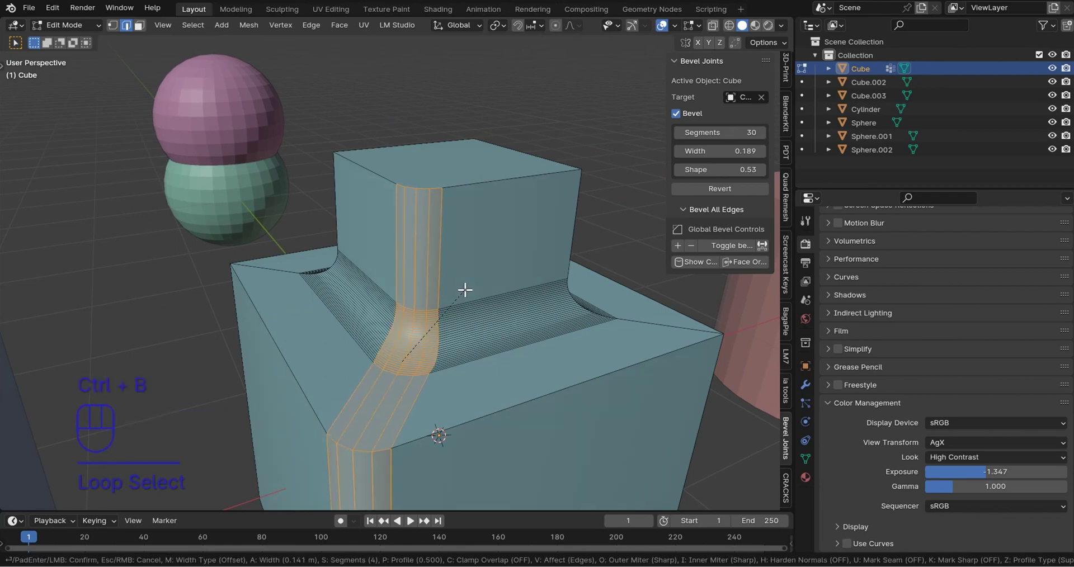
left_click(465, 290)
key("Tab")
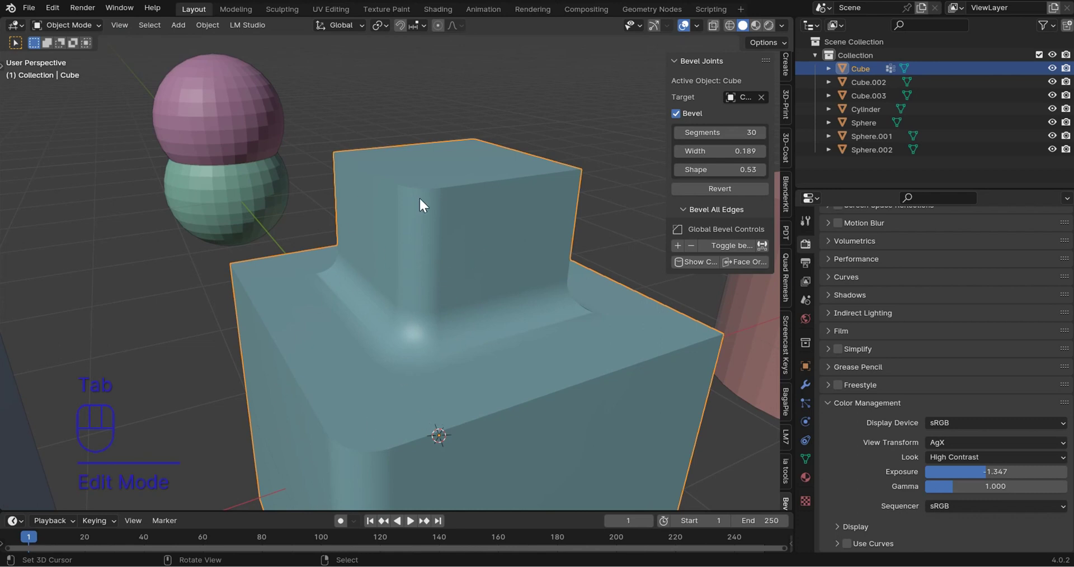
scroll(418, 196, "down", 5)
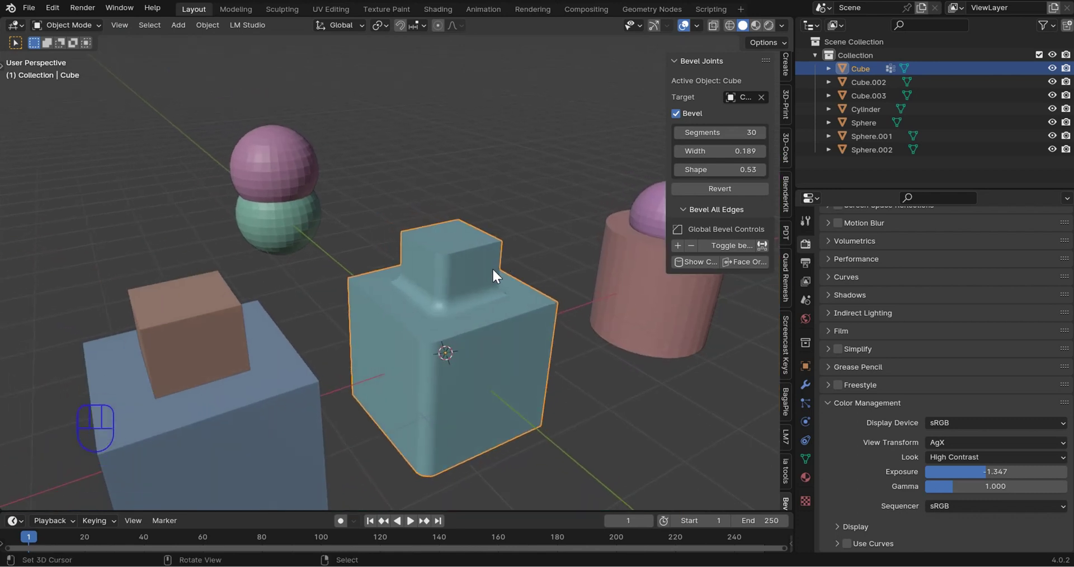
Step: Add a new cube at the 3D cursor and scale it down small
middle_click_drag(491, 274, 439, 241, "shift")
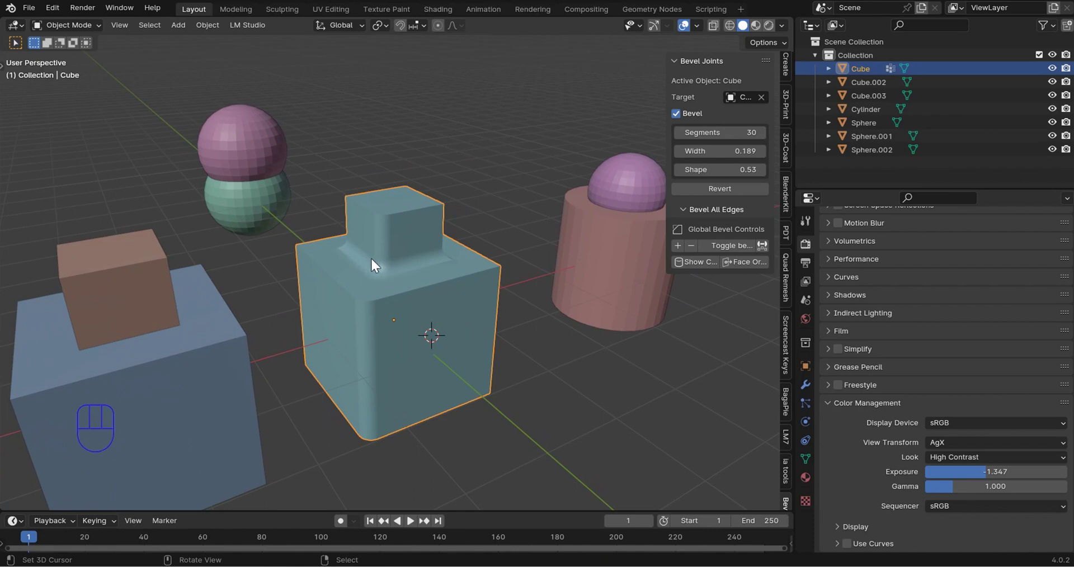
key("shift+a")
mouse_move(464, 172)
left_click(541, 201)
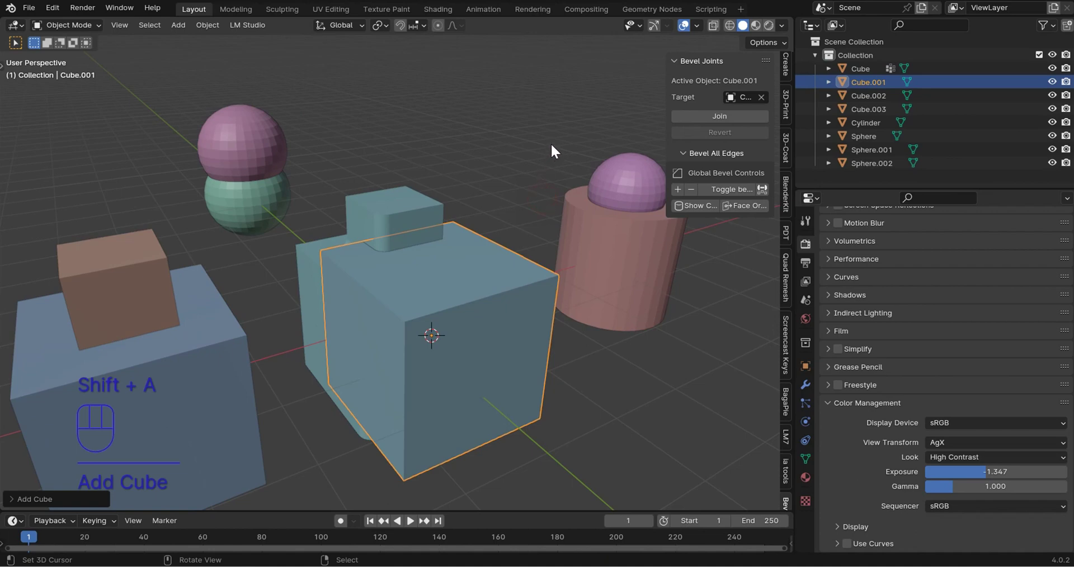
key("s")
left_click(462, 292)
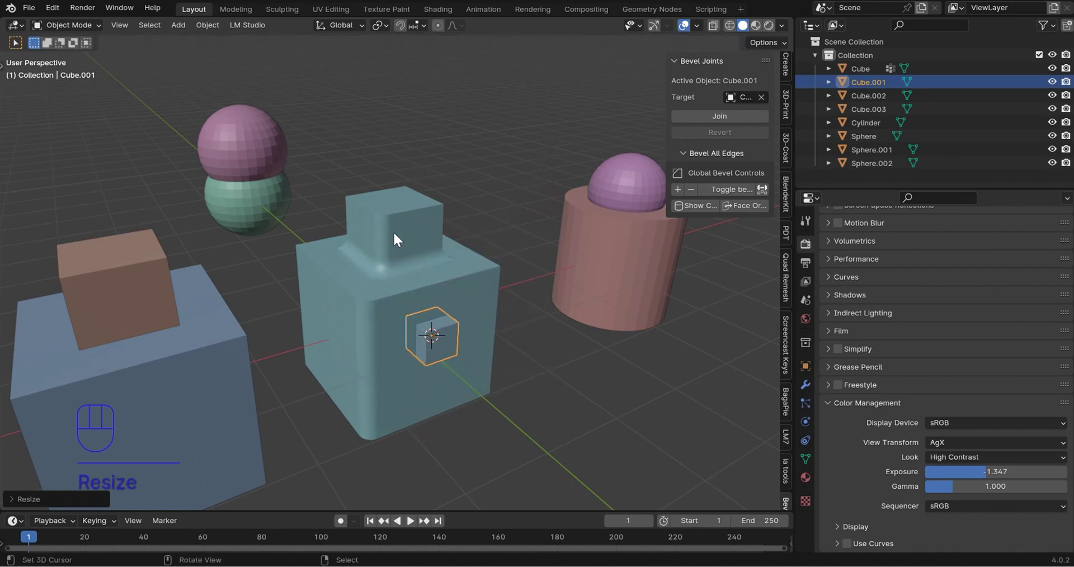
Step: Join the small cube into the teal cube and orbit close to inspect the fillet
left_click(691, 116)
middle_click_drag(484, 309, 446, 298)
scroll(425, 279, "up", 4)
middle_click_drag(406, 268, 453, 303)
scroll(478, 308, "up", 5)
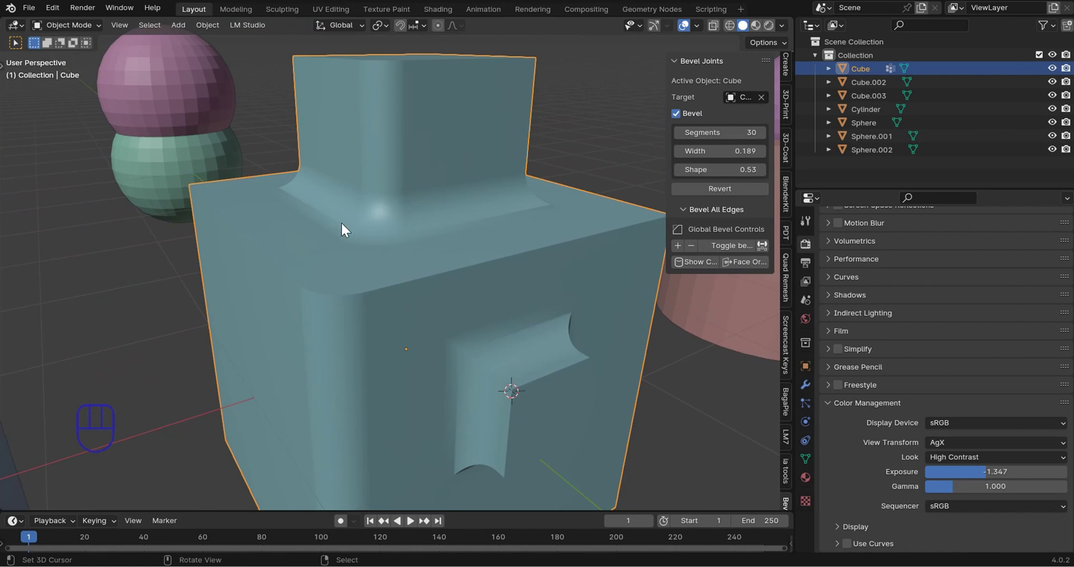
Step: Place the 3D cursor on the teal cube and inspect the fillet topology in Edit Mode
middle_click_drag(341, 222, 364, 347)
left_click(384, 400)
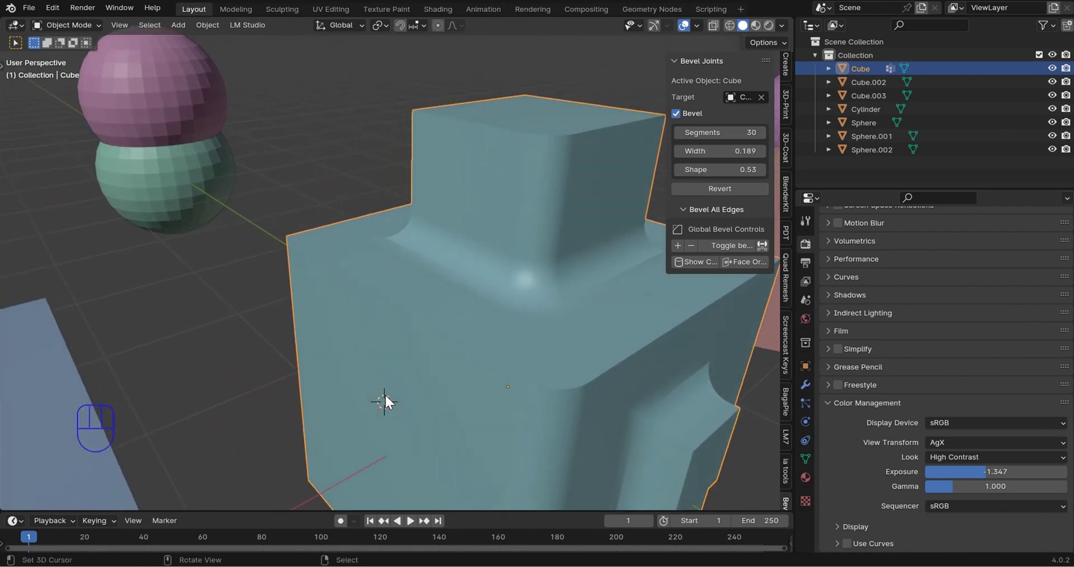
key("Tab")
key("Tab")
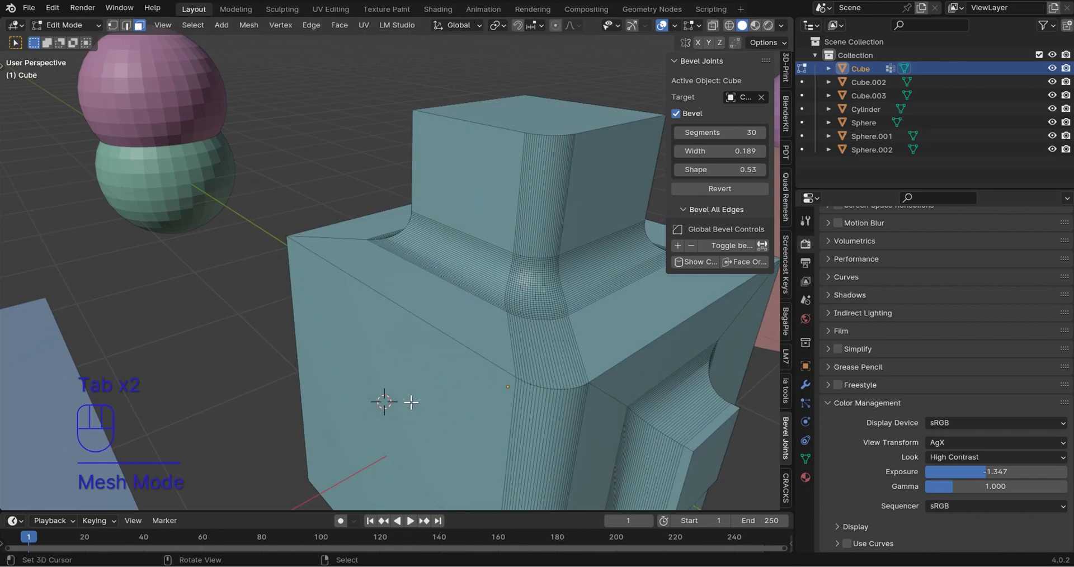
middle_click_drag(410, 402, 394, 335)
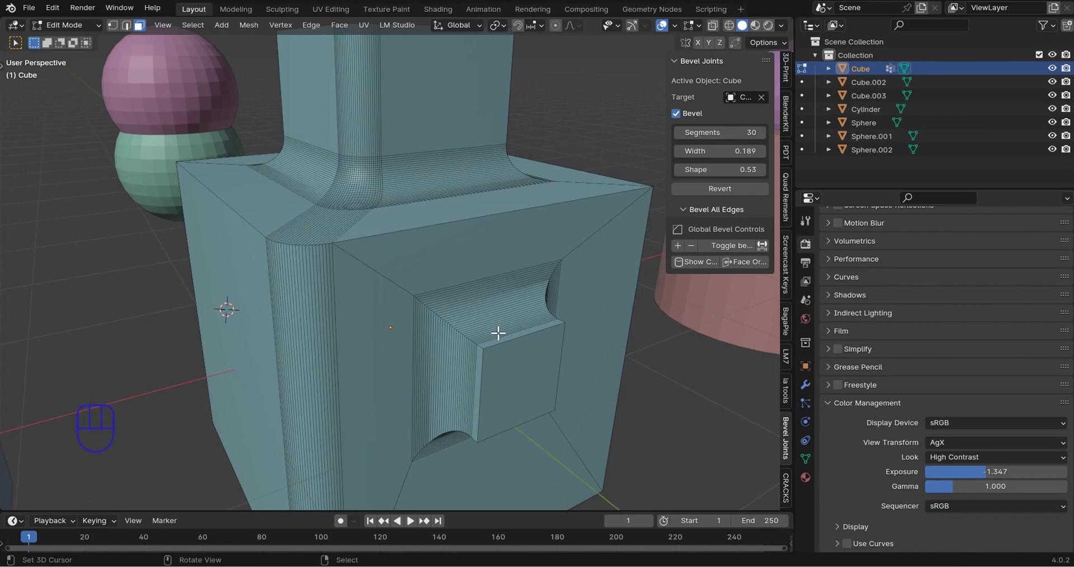
middle_click_drag(472, 259, 403, 300)
key("Tab")
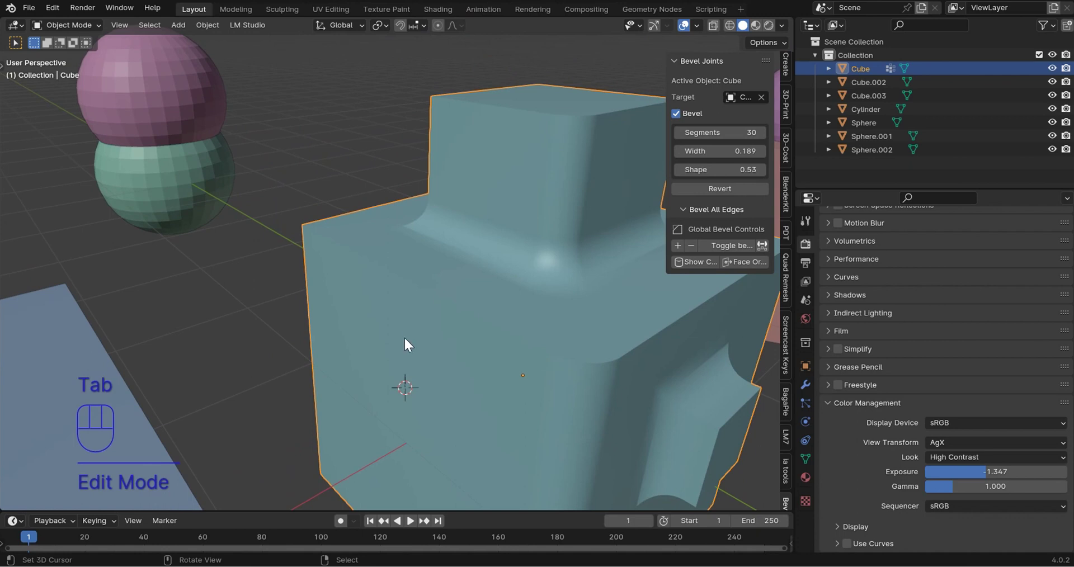
Step: Add and shrink a second cube, join it into the teal cube, and frame all objects
key("shift+a")
left_click(487, 126)
key("s")
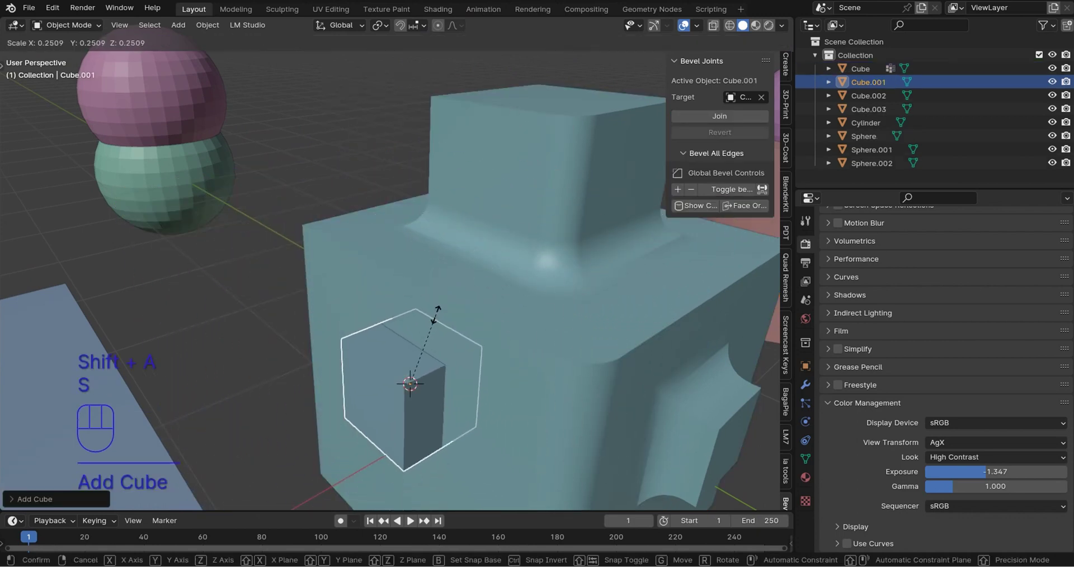
left_click(439, 309)
left_click(710, 115)
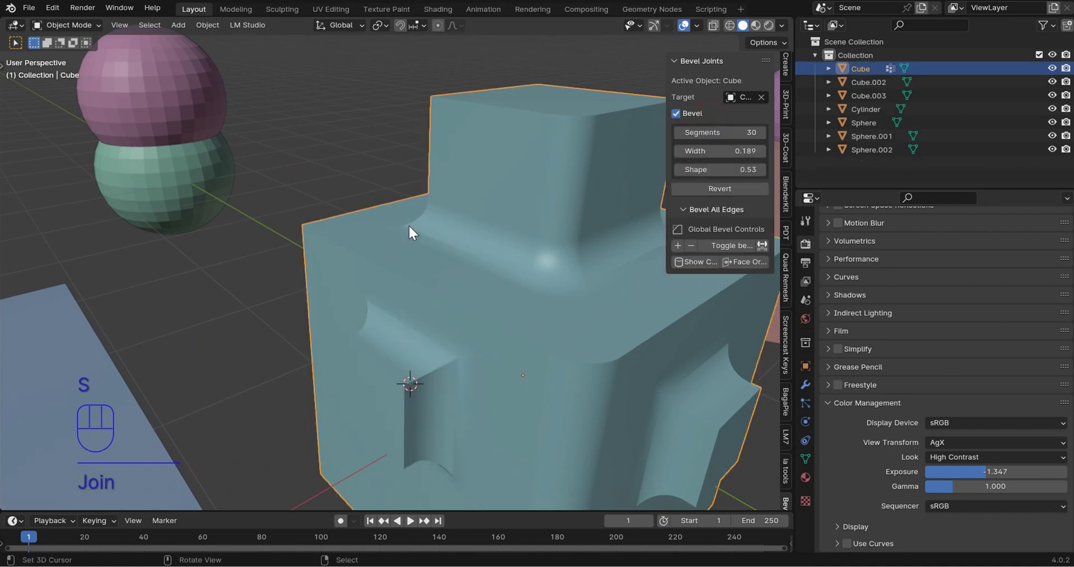
key("shift+c")
Step: Clear the joint Target, select the teal cube, and revert its latest join
left_click(448, 266)
middle_click_drag(451, 268, 390, 279)
scroll(370, 300, "up", 4)
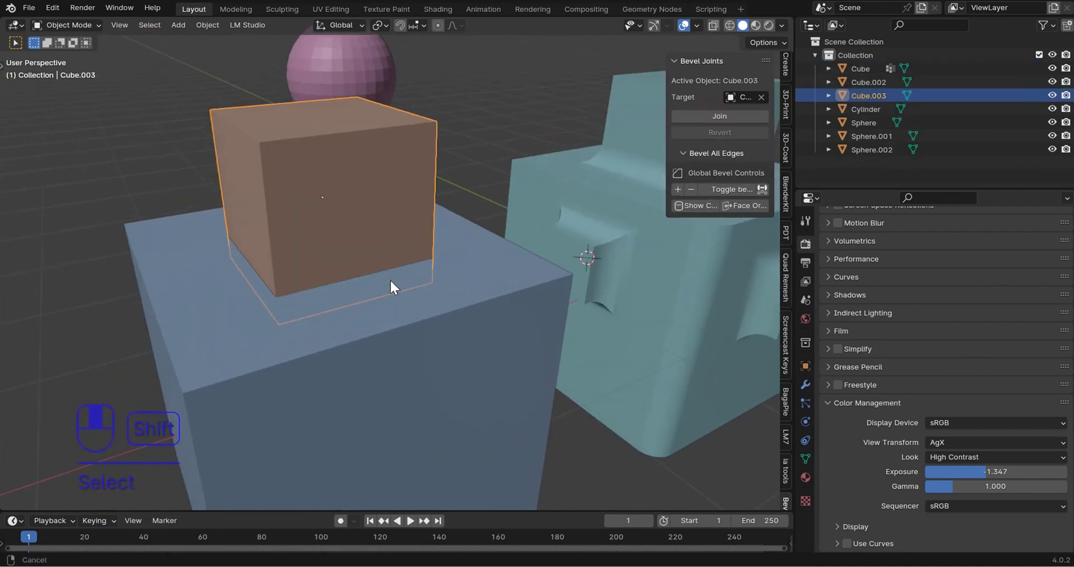
left_click(761, 97)
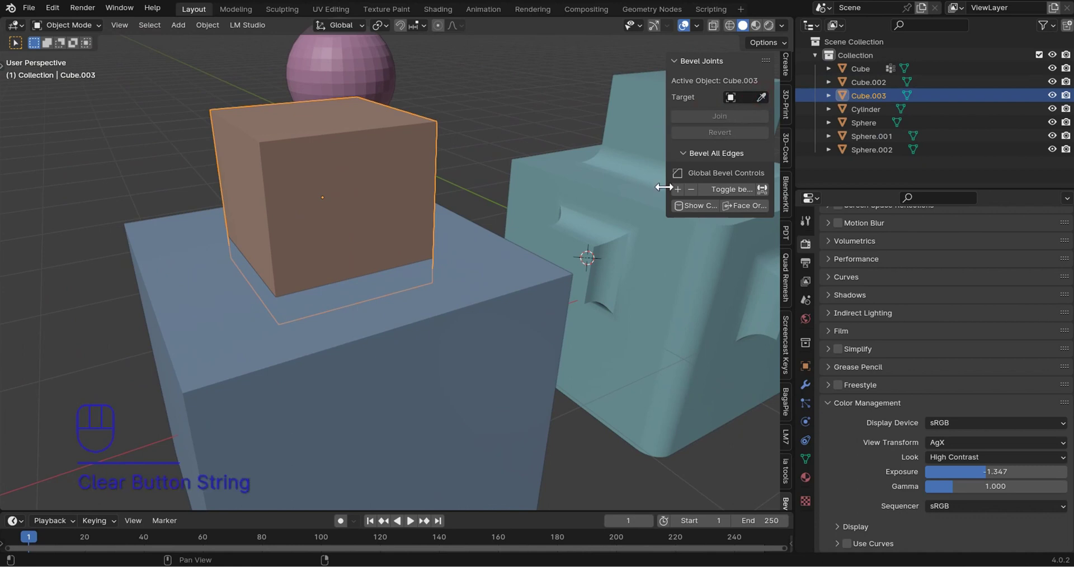
left_click(659, 190)
middle_click_drag(601, 200, 532, 242, "shift")
left_click(722, 132)
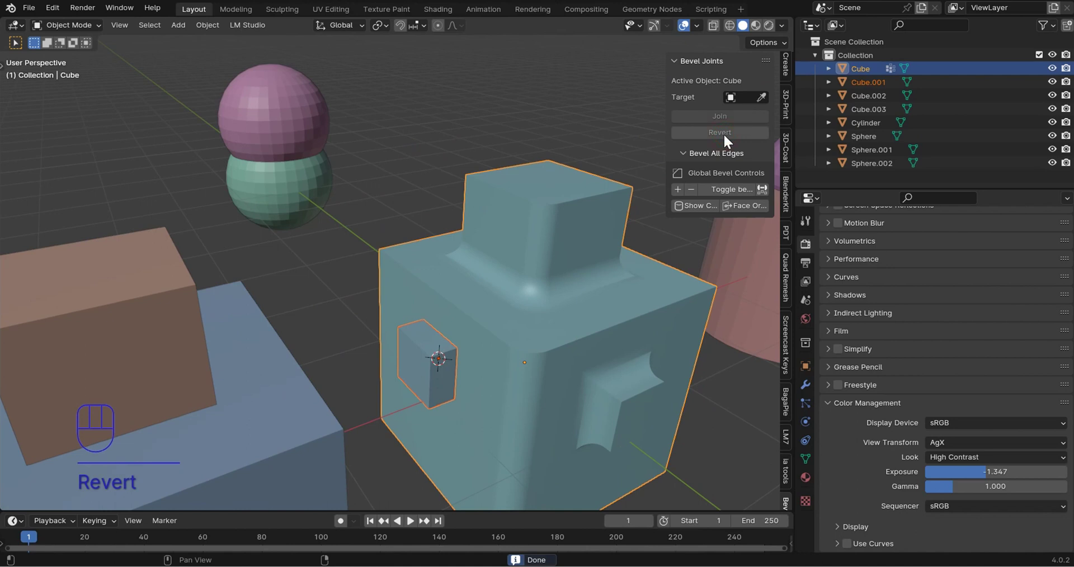
left_click(576, 230)
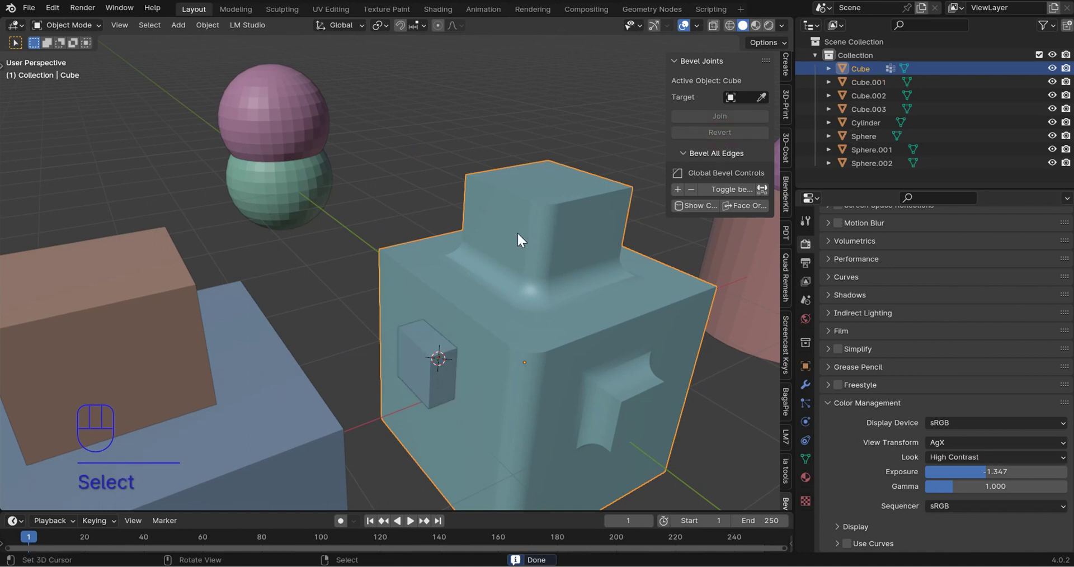
right_click(567, 226)
Step: Delete the teal cube and the leftover small cube, then select the brown cube
key("Delete")
left_click(452, 356)
key("Delete")
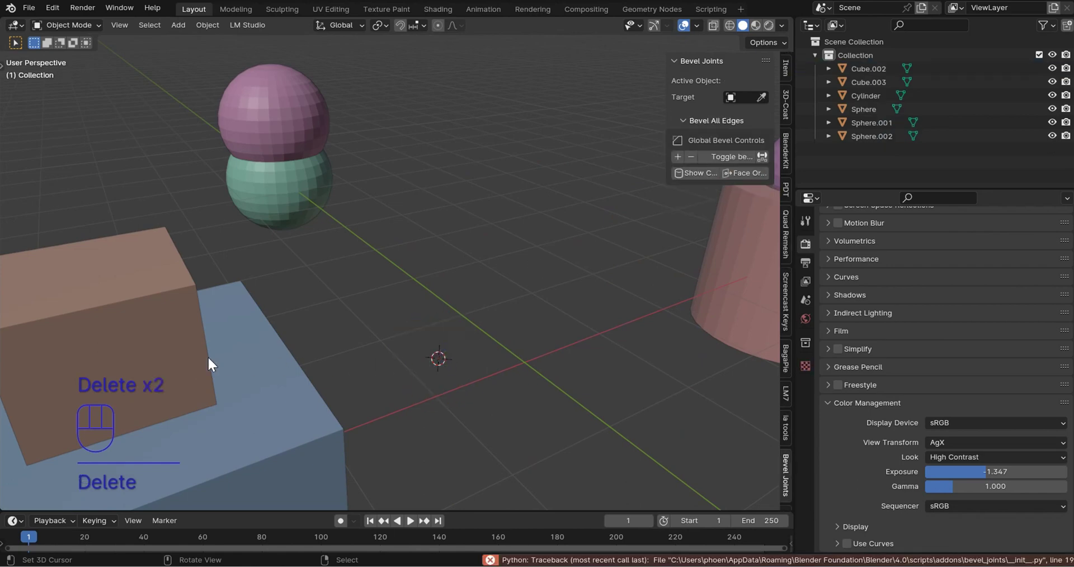
middle_click_drag(210, 343, 355, 240, "shift")
right_click(393, 231)
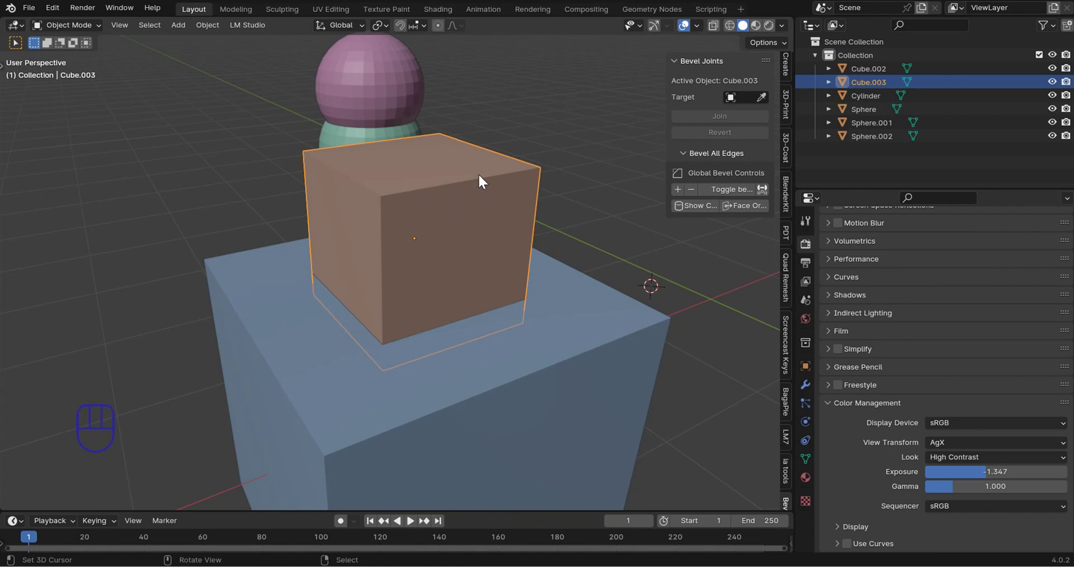
Step: Pick the blue cube as joint target and fuse the brown cube onto it
left_click(761, 97)
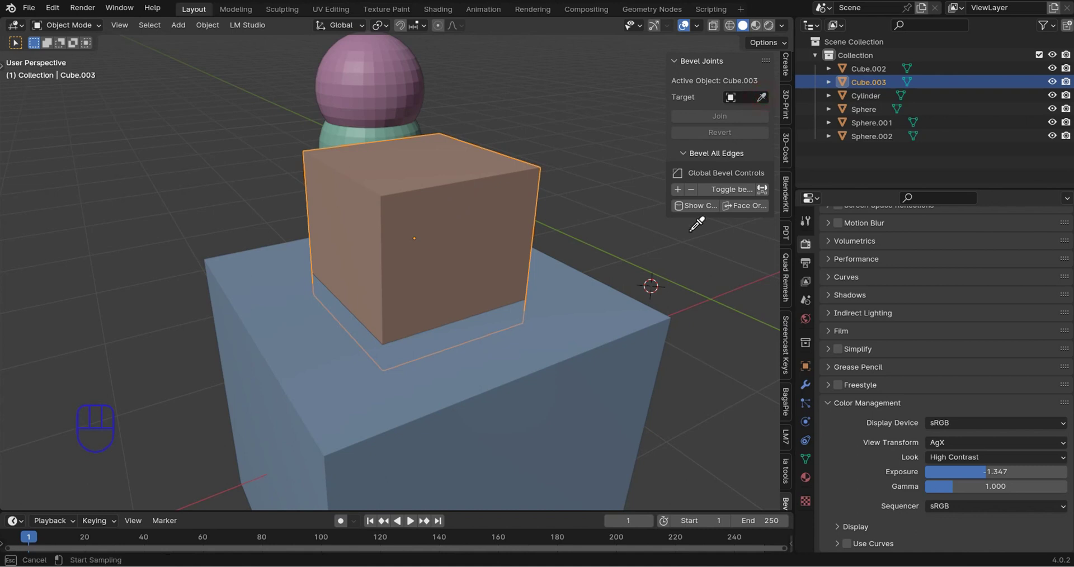
left_click(616, 308)
left_click(708, 115)
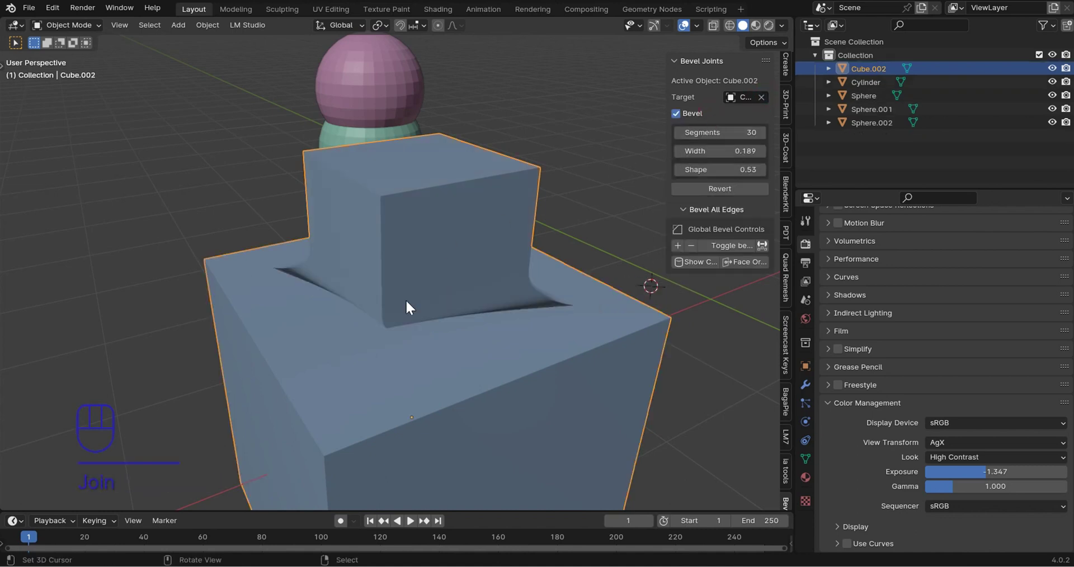
Step: Inspect the fused mesh by vertices in Edit Mode, then revert the join
key("Tab")
left_click(310, 345)
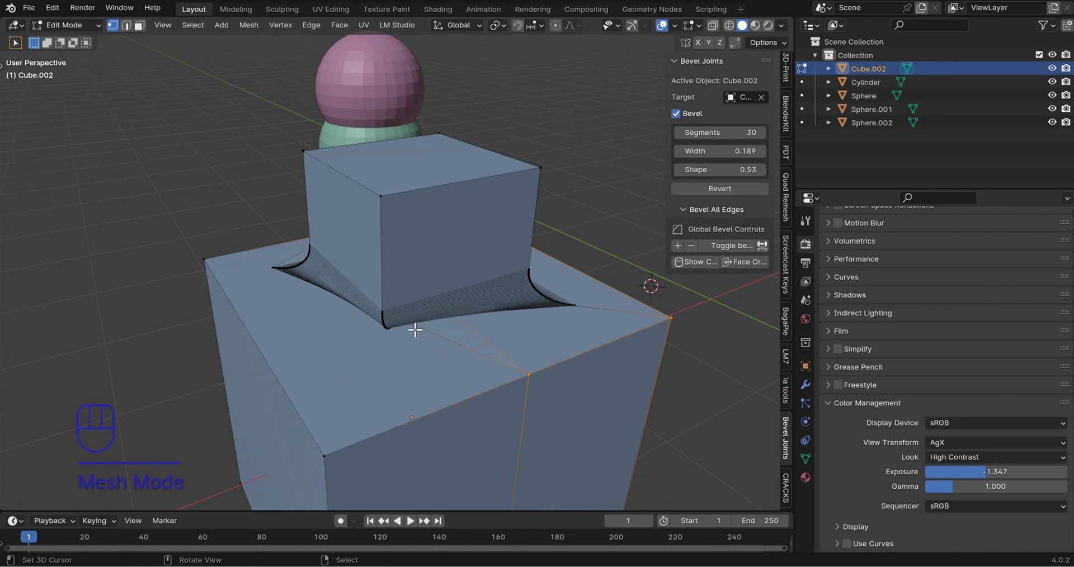
key("Tab")
left_click(713, 190)
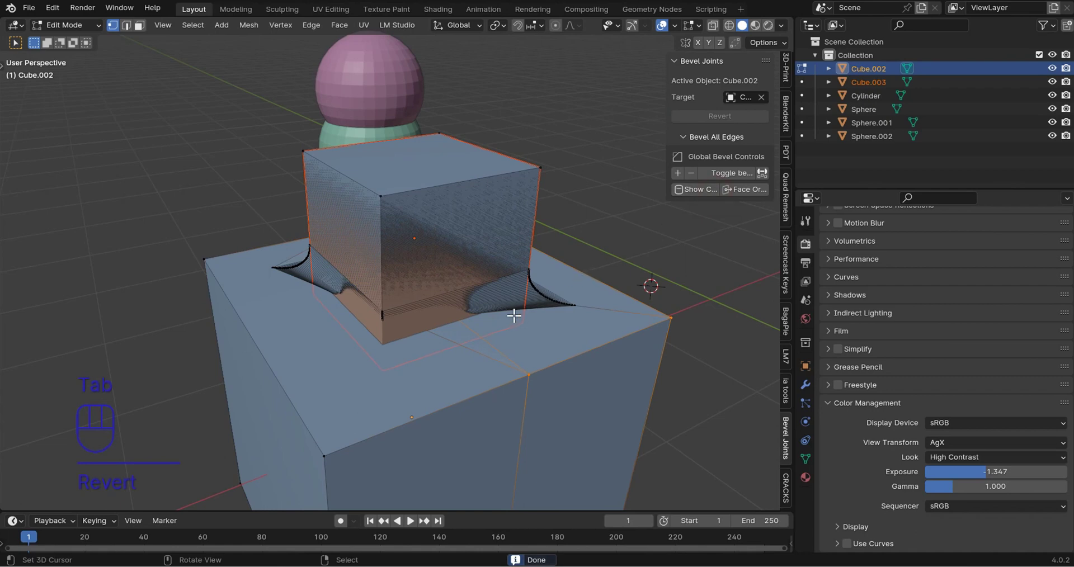
Step: Undo to the separate cubes and dissolve the stray edge on the blue cube's top
key("ctrl+z")
key("ctrl+z")
key("ctrl+z")
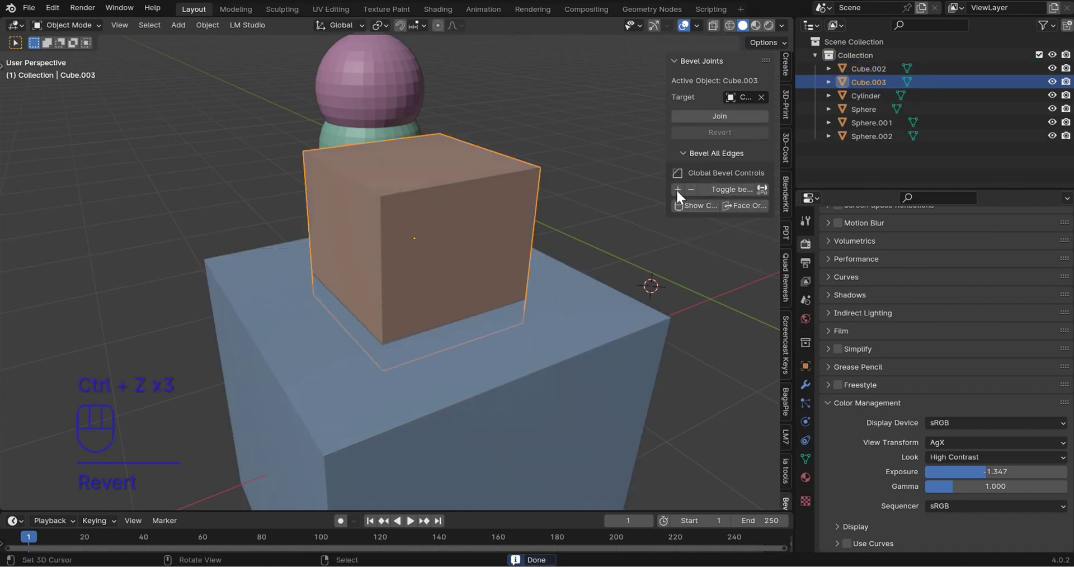
left_click(532, 313)
key("Tab")
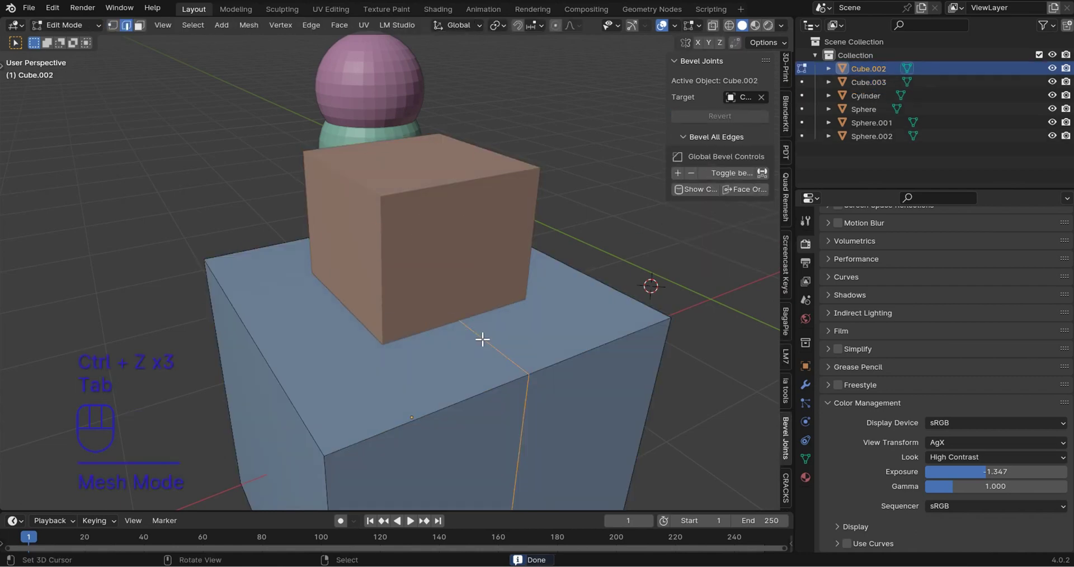
left_click(482, 339)
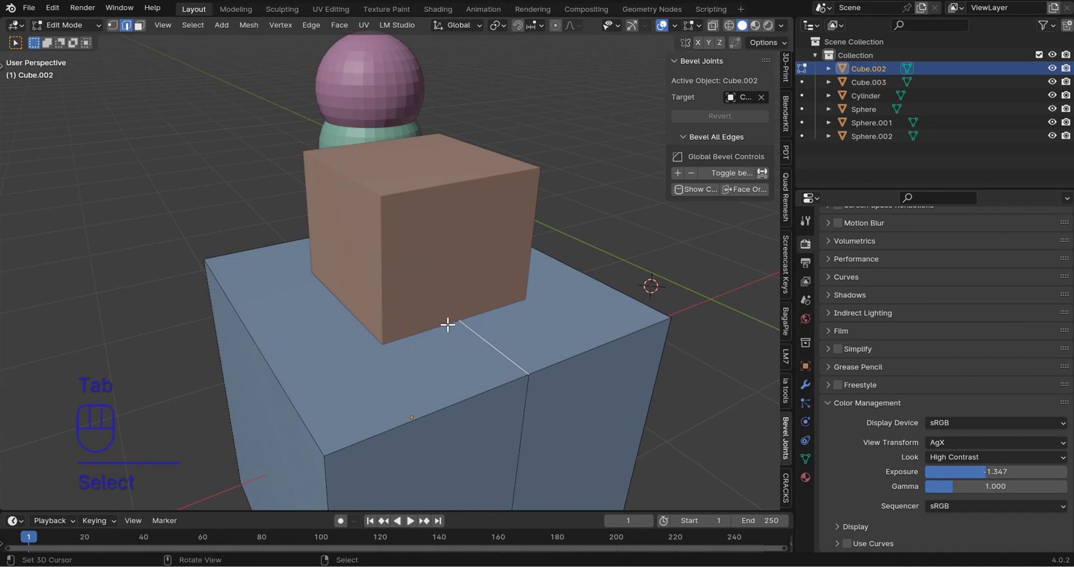
key("x")
left_click(441, 407)
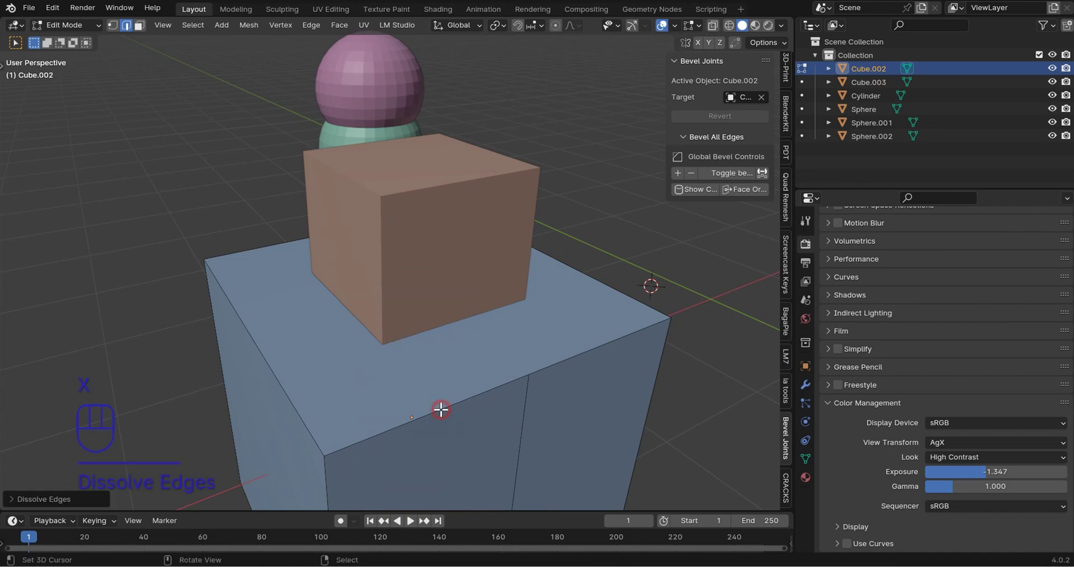
key("Tab")
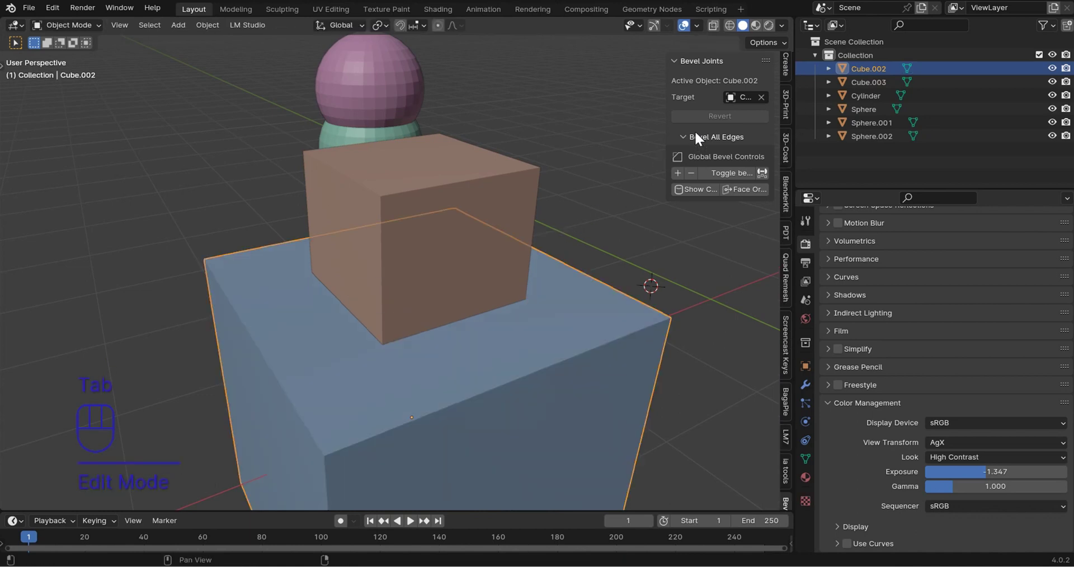
Step: Rejoin the brown cube with a 0.198-wide fillet, then revert it and view the spheres
left_click(495, 207)
left_click(695, 118)
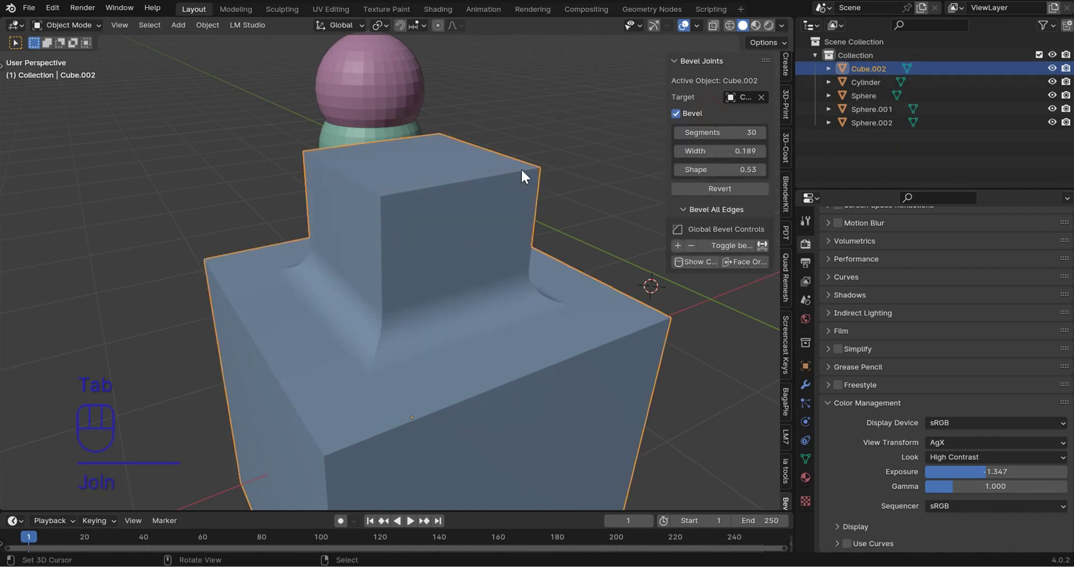
mouse_move(718, 155)
left_mouse_down()
mouse_move(733, 154)
mouse_move(699, 155)
mouse_move(727, 154)
left_mouse_up()
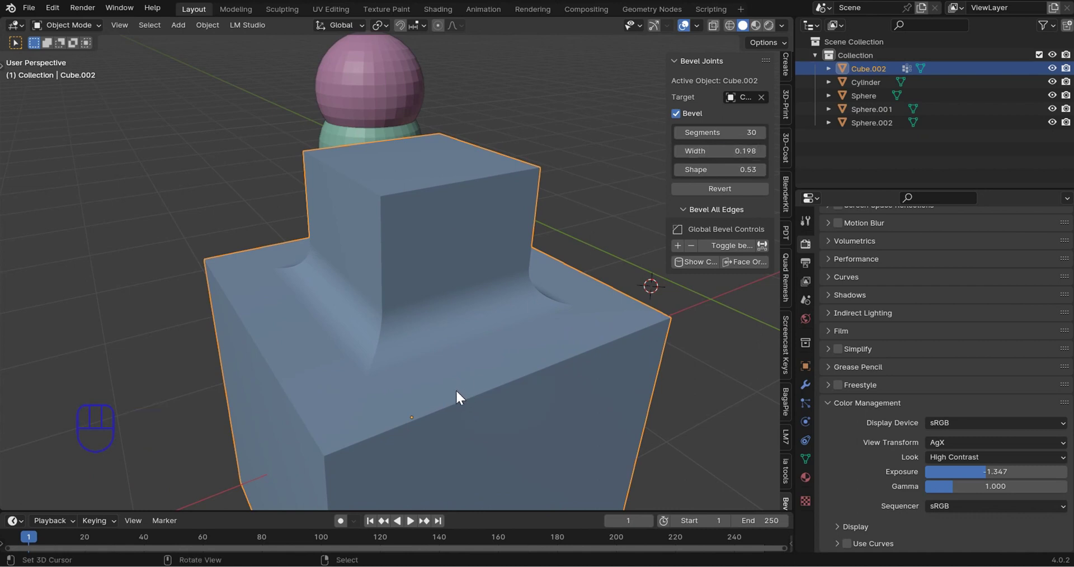
middle_click_drag(385, 309, 512, 238)
left_click(702, 187)
middle_click_drag(316, 239, 478, 347)
scroll(472, 335, "up", 5)
Step: Select the pink sphere and cancel a move, then open the green sphere's mesh for editing
left_click(423, 257)
key("g")
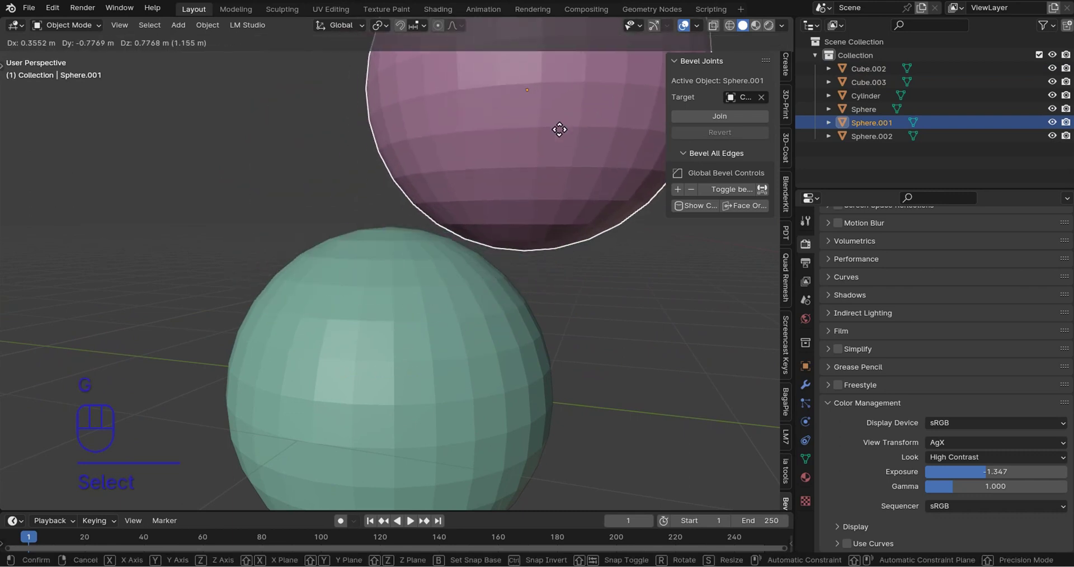
right_click(559, 129)
left_click(415, 384)
key("Tab")
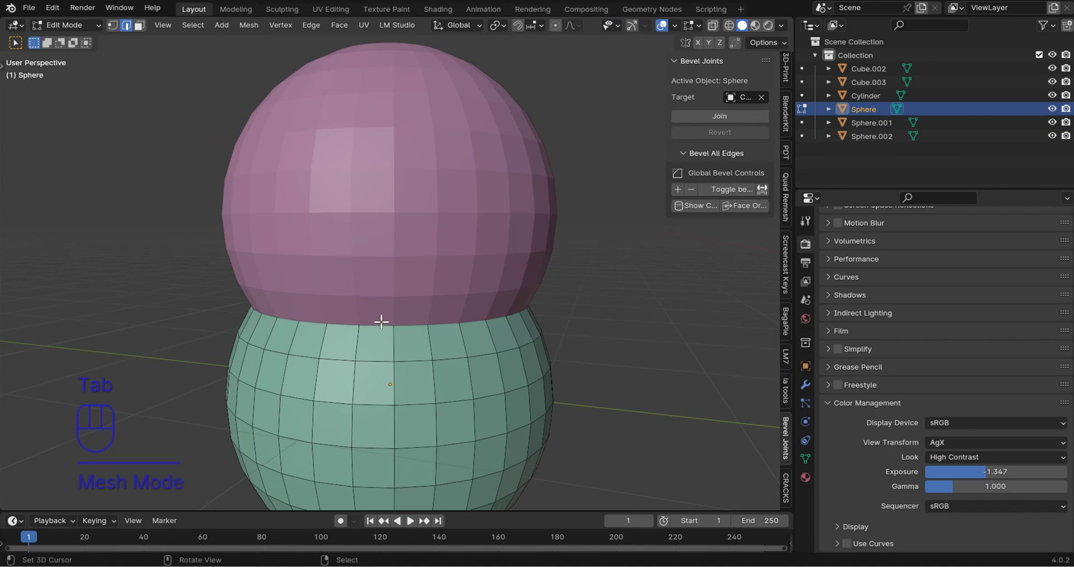
Step: Switch the viewport to wireframe shading and show the toolbar
key("z")
left_click(218, 347)
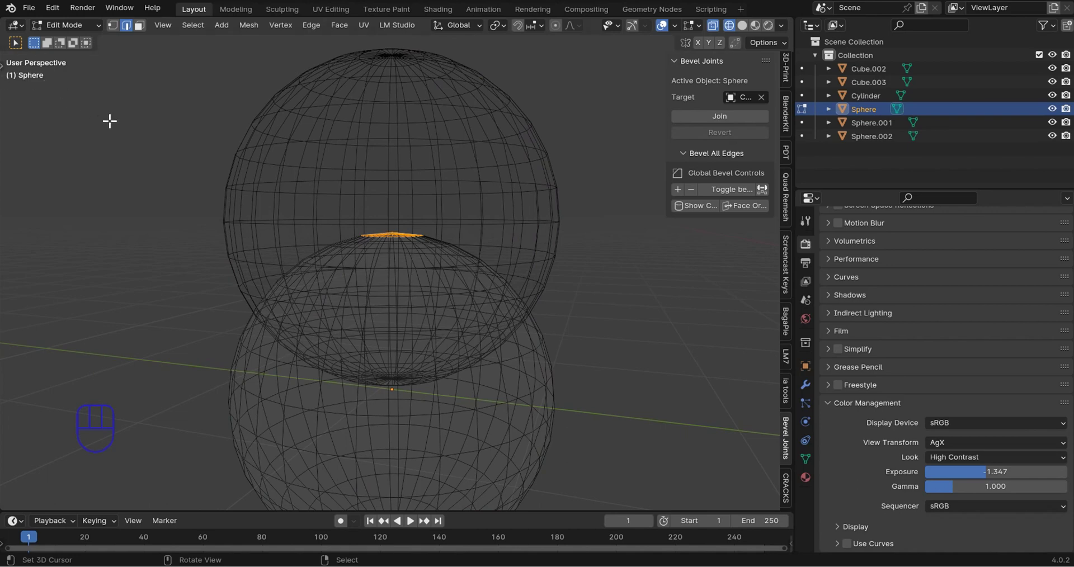
key("t")
key("t")
key("t")
left_click(17, 216)
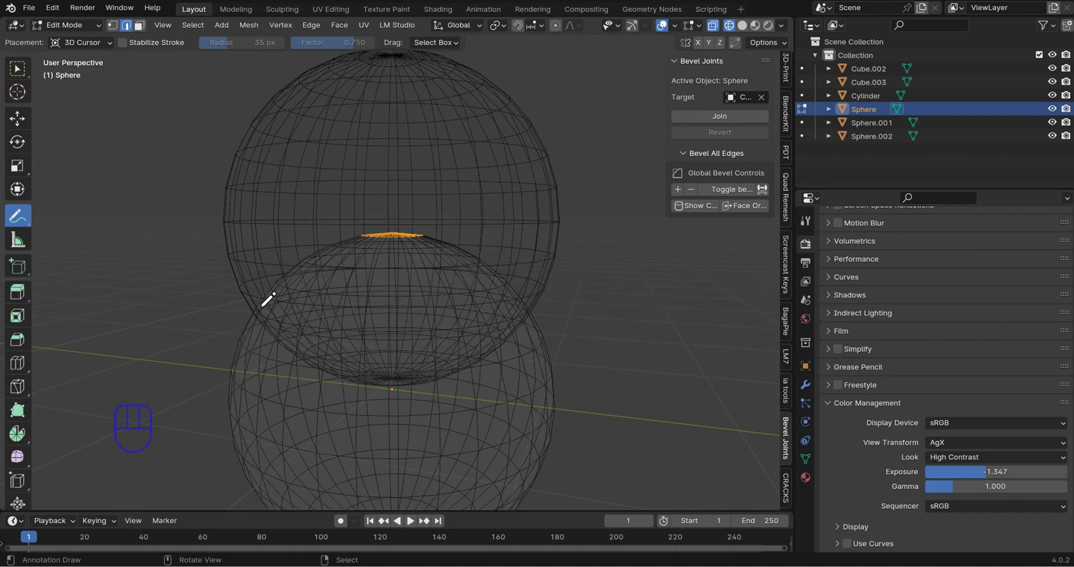
mouse_move(227, 319)
left_mouse_down()
mouse_move(576, 304)
mouse_move(526, 319)
left_mouse_up()
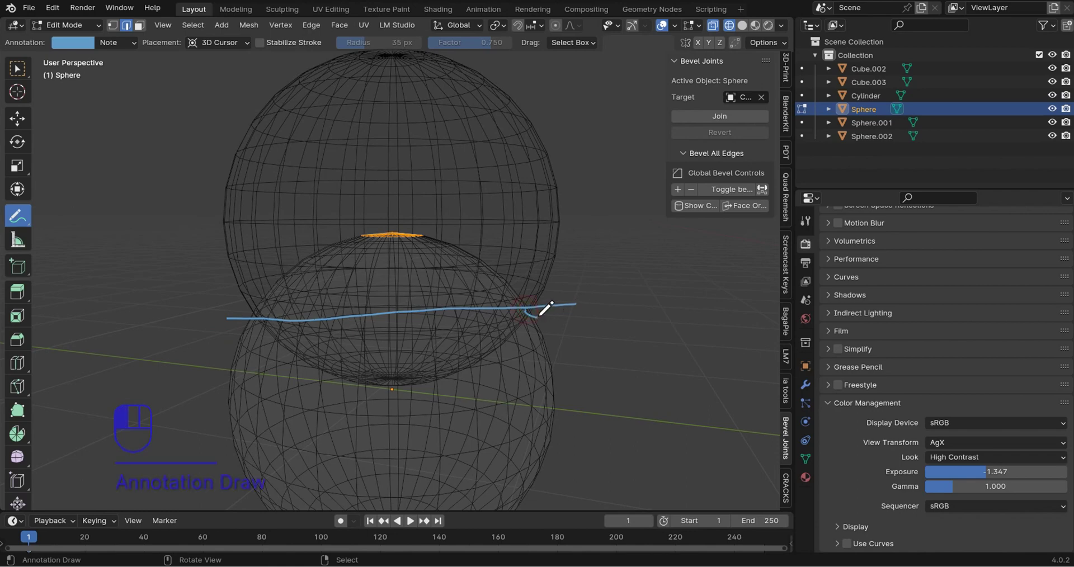
mouse_move(260, 311)
left_mouse_down()
mouse_move(271, 309)
mouse_move(257, 307)
left_mouse_up()
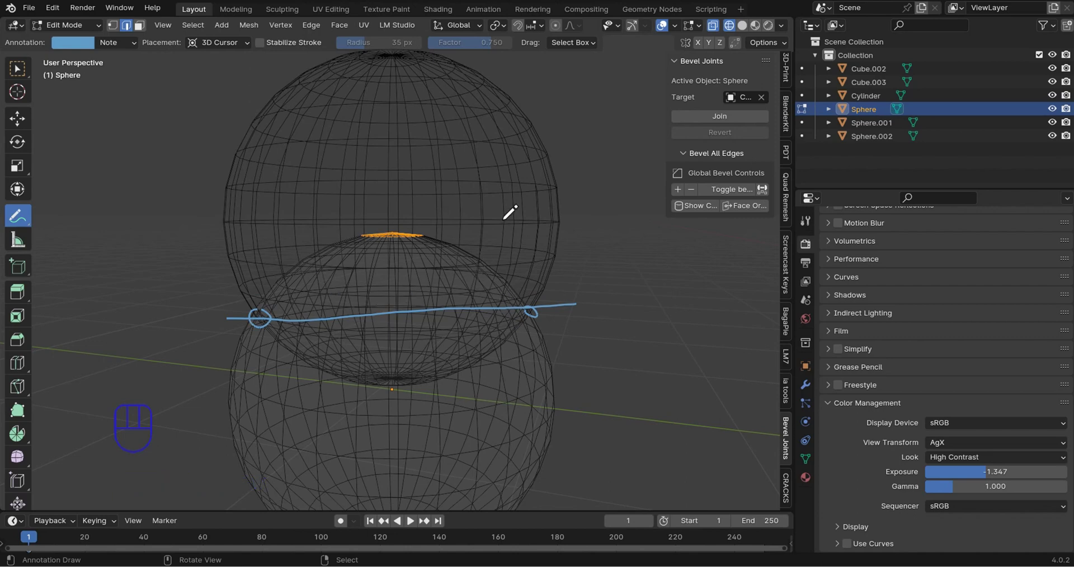
mouse_move(235, 318)
left_mouse_down()
mouse_move(645, 287)
mouse_move(446, 302)
left_mouse_up()
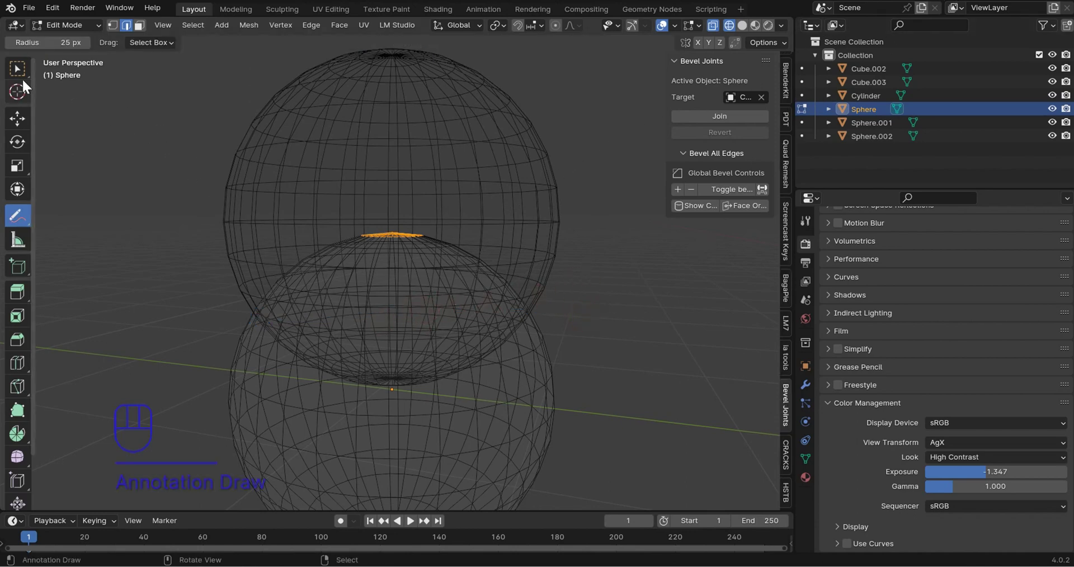
left_click_drag(17, 69, 67, 96)
Step: Switch the view to solid shading and hide the upper pink sphere
key("Tab")
key("Tab")
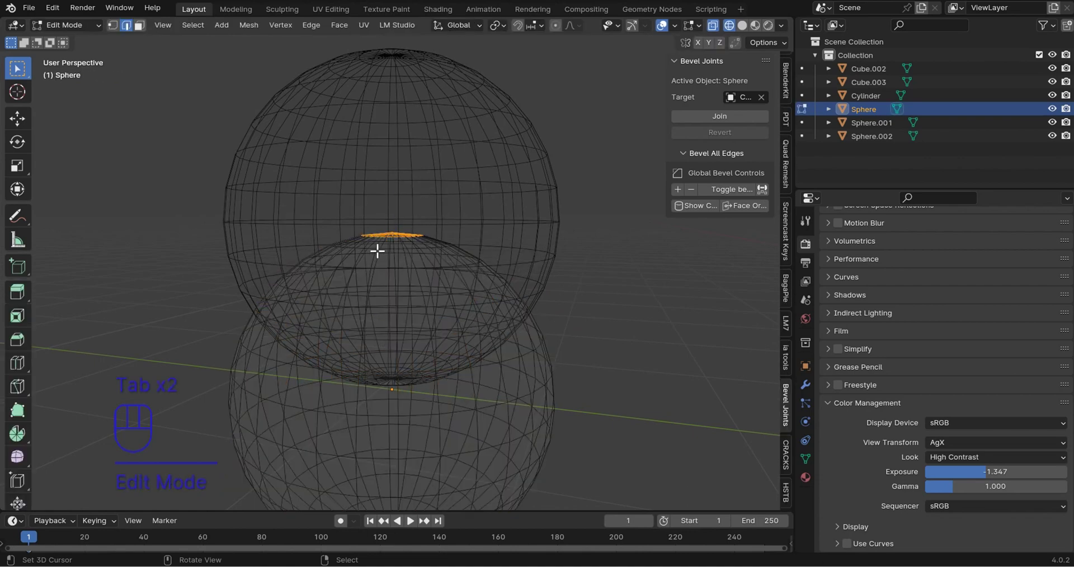
key("z")
key("Tab")
left_click(436, 209)
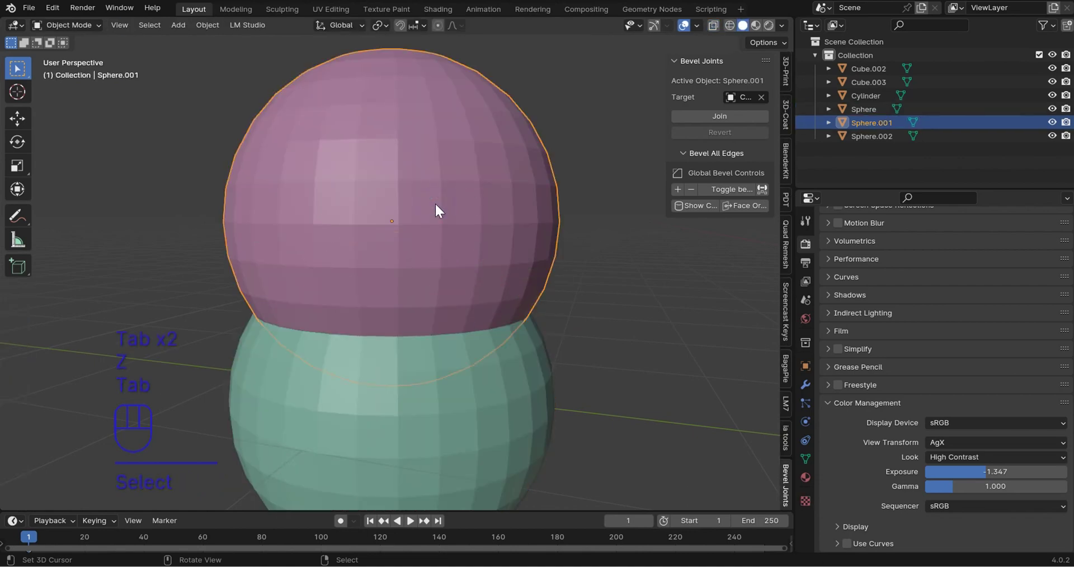
key("h")
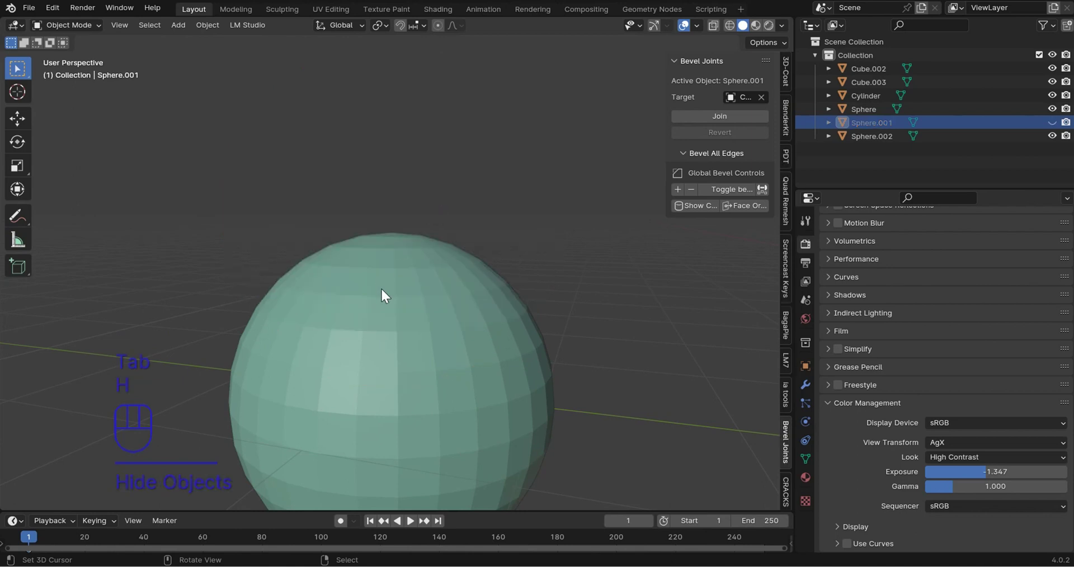
Step: In the green sphere's mesh, grow the selection to the upper half and fill it as one flat face
left_click(381, 287)
key("Tab")
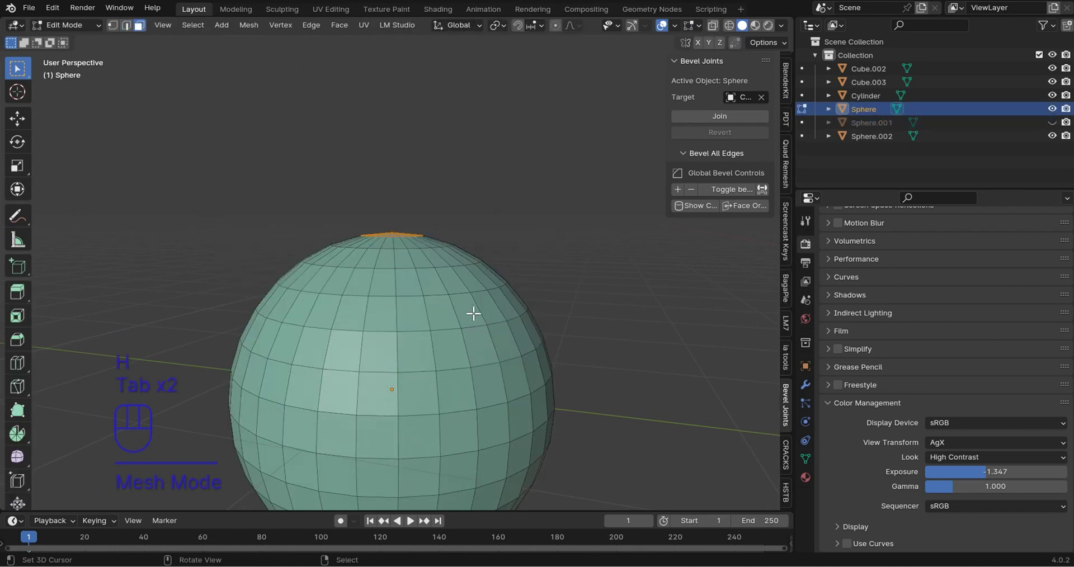
scroll(438, 251, "down", 3)
key("ctrl")
key("ctrl+KP_Add")
key("ctrl+KP_Add")
key("ctrl+KP_Add")
key("ctrl+KP_Add")
key("ctrl+KP_Add")
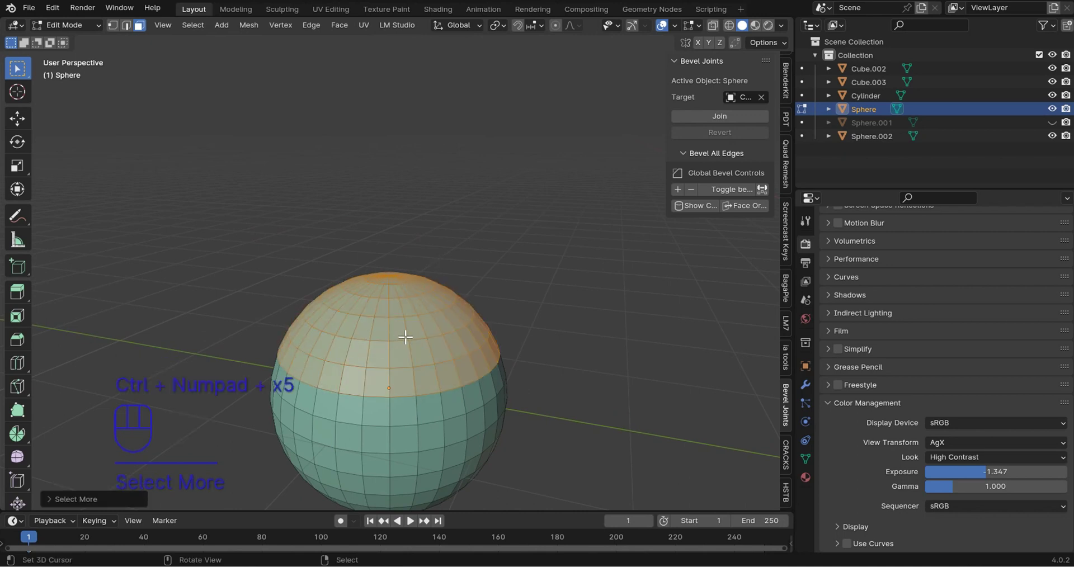
key("f")
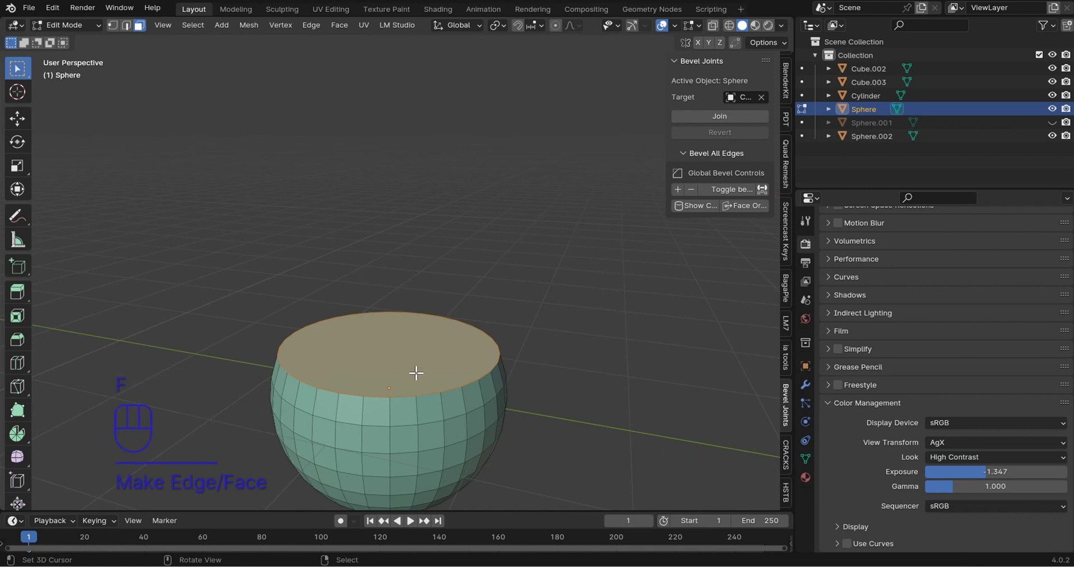
Step: Return to object mode, reveal the pink sphere, and orbit to a low side-on view
key("Tab")
key("alt+h")
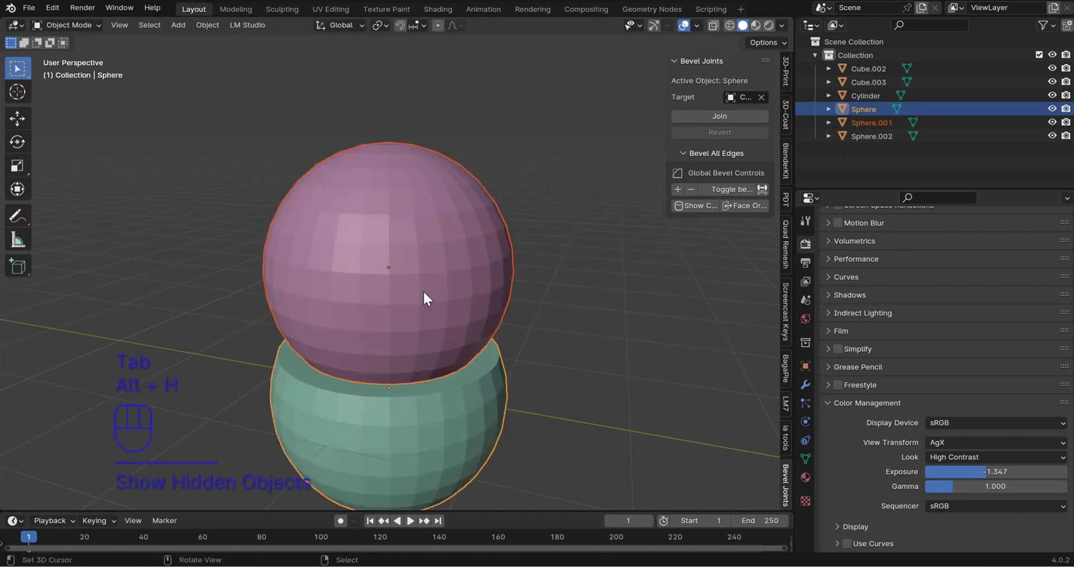
middle_click_drag(423, 290, 425, 270)
middle_click_drag(285, 297, 281, 310)
Step: Make the pink sphere the only selected, active object
key("b")
left_click_drag(327, 338, 481, 302)
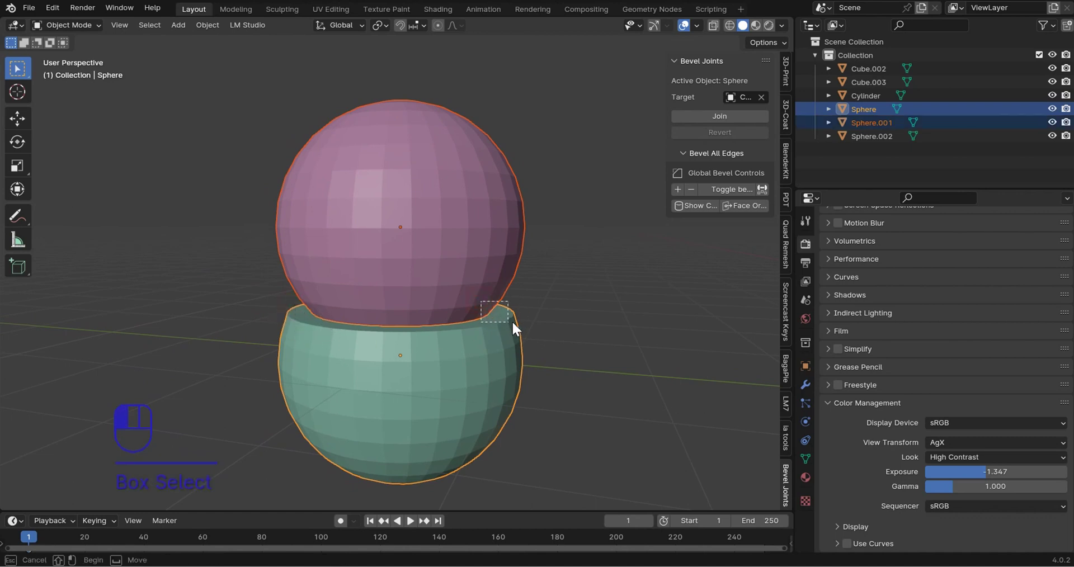
left_click_drag(529, 327, 529, 326)
left_click(431, 194)
Step: Set the green sphere as the Bevel Joints target and join the pink sphere into it
left_click(761, 97)
left_click(761, 97)
left_click(511, 346)
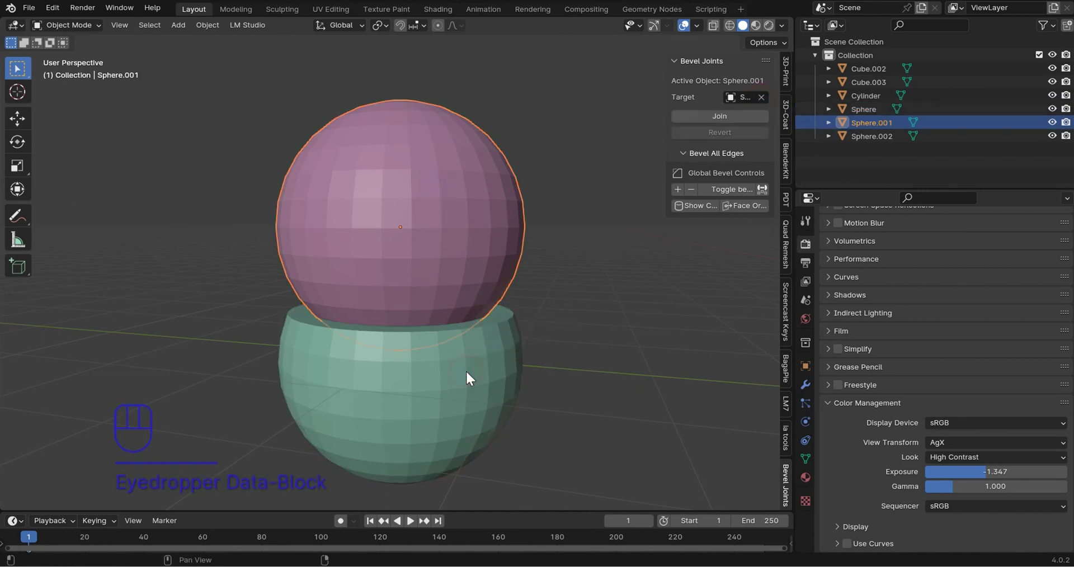
left_click(699, 117)
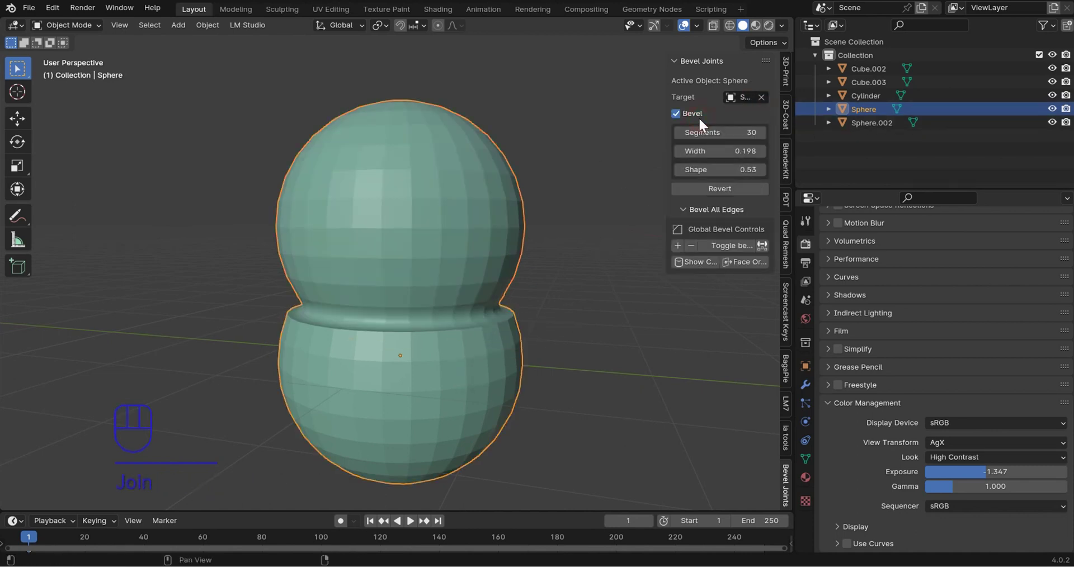
Step: Shade the fused spheres smooth, set the joint bevel width to 0.165, and pan toward the other objects
key("q")
left_click(380, 284)
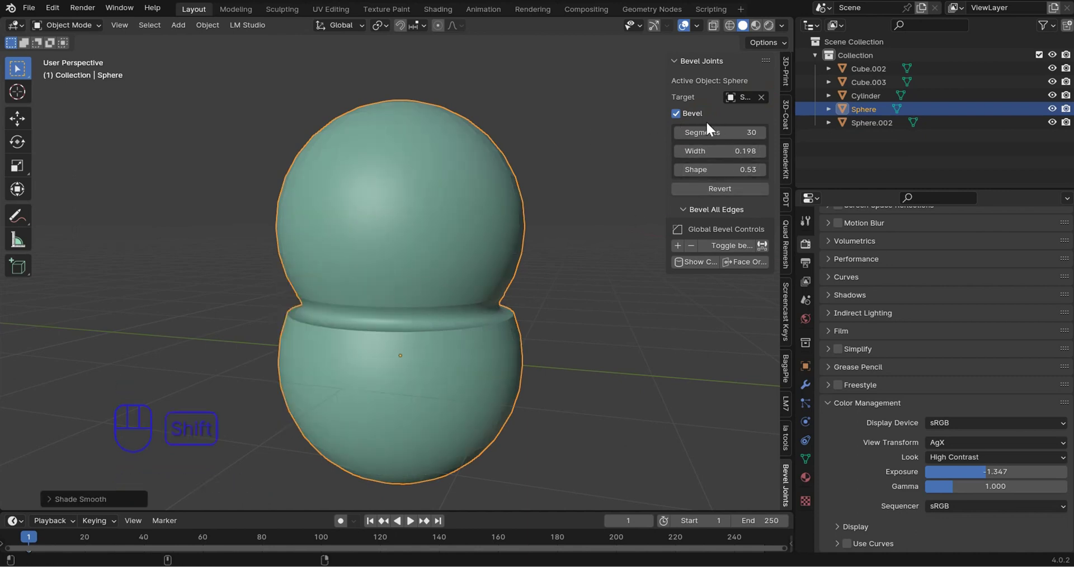
mouse_move(721, 151)
left_mouse_down("shift")
mouse_move(690, 151)
mouse_move(710, 151)
left_mouse_up("shift")
right_click(412, 251)
left_click(412, 251)
middle_click_drag(412, 251, 374, 276)
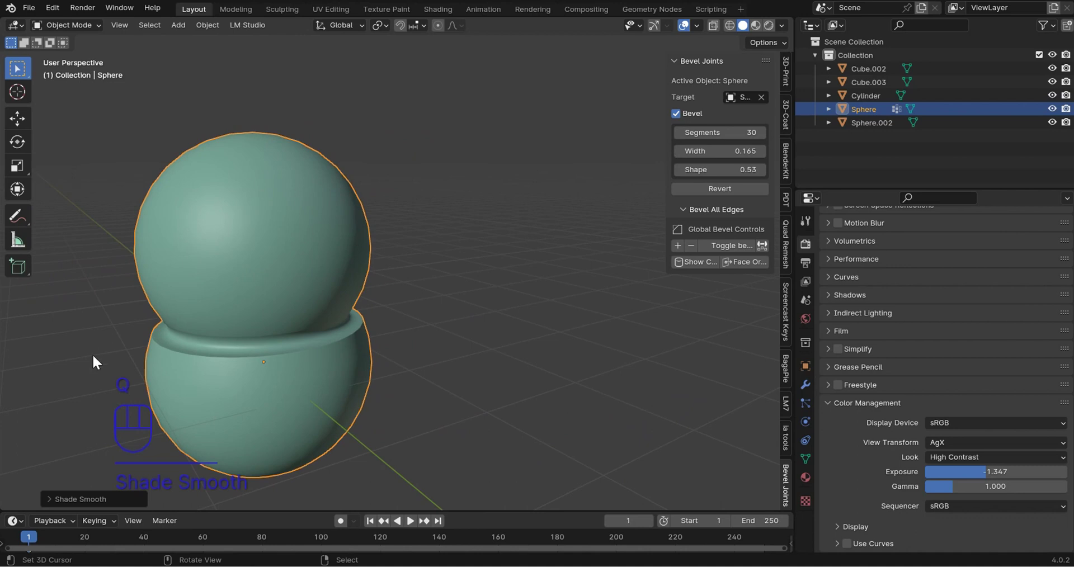
scroll(415, 321, "down", 5)
middle_click_drag(524, 317, 265, 323, "shift")
Step: Revert the sphere joint, then move the purple sphere down onto the cylinder's top
left_click(719, 188)
scroll(448, 306, "up", 6)
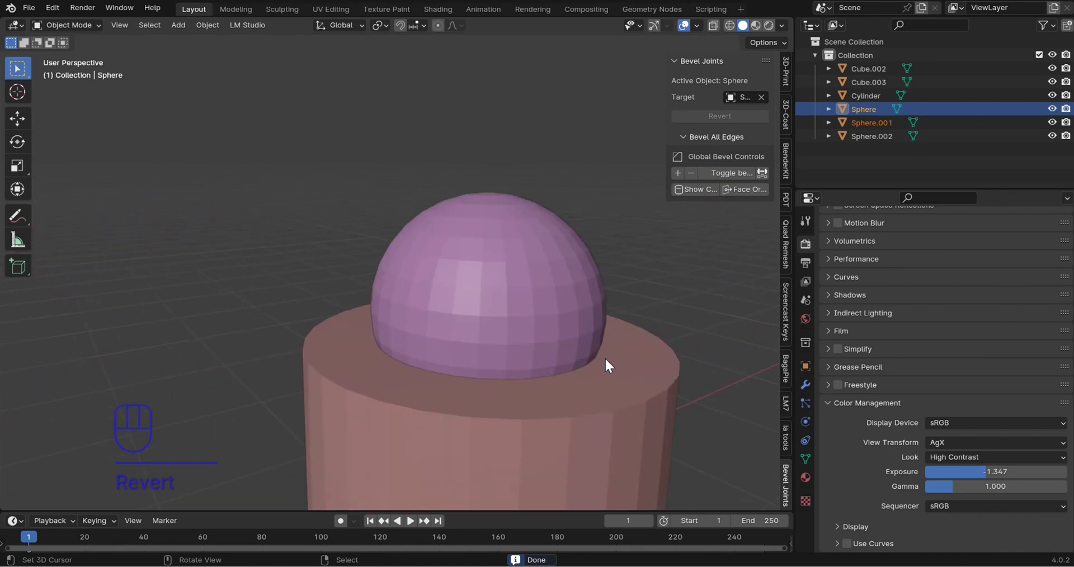
middle_click_drag(605, 357, 539, 318, "shift")
left_click(441, 251)
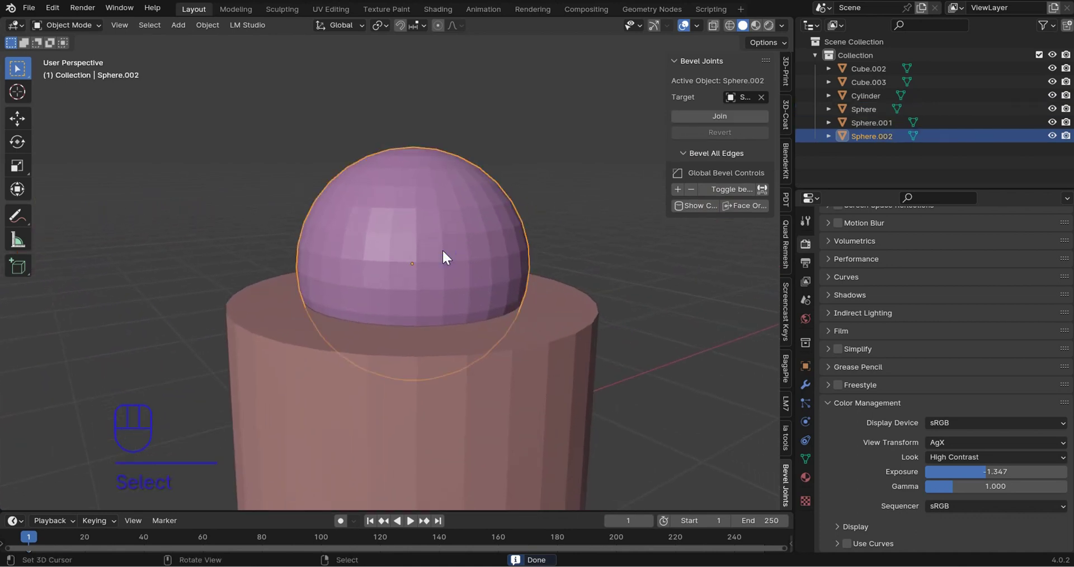
key("g")
left_click(504, 259)
Step: Set the Cylinder as the Bevel Joints target using the eyedropper
mouse_move(504, 259)
middle_mouse_down()
mouse_move(520, 254)
mouse_move(506, 253)
middle_mouse_up()
scroll(496, 338, "down", 3)
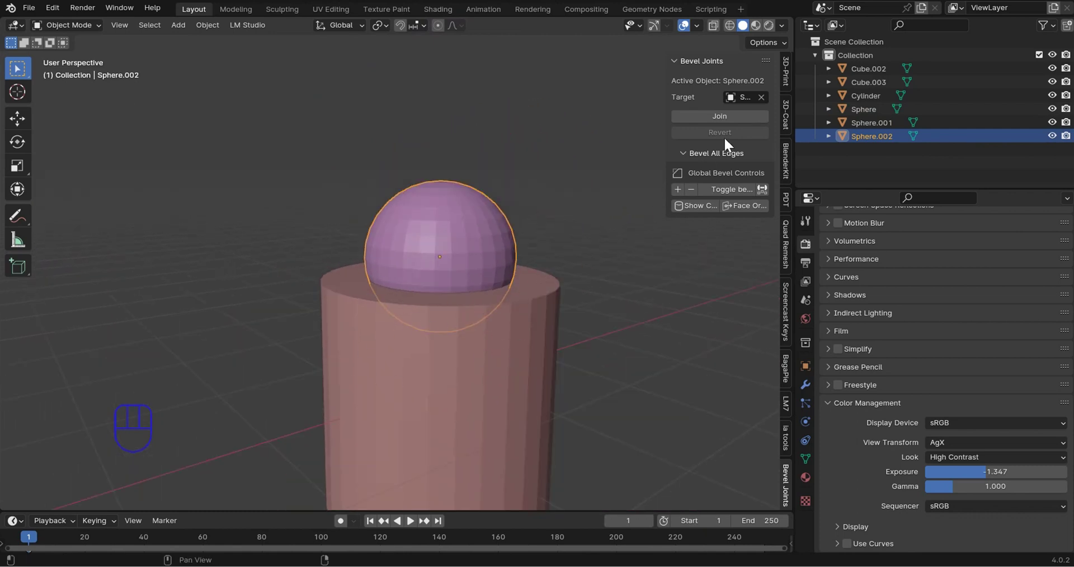
left_click(741, 97)
left_click(761, 97)
left_click(761, 97)
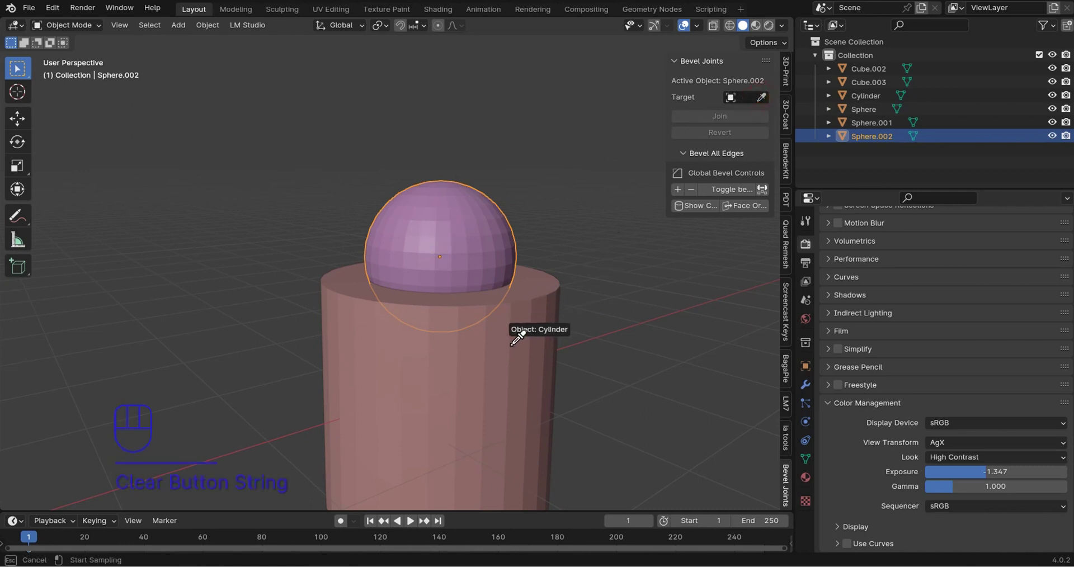
left_click(517, 327)
Step: Join the purple sphere into the cylinder, adjust the bevel width, untick Bevel, and select the cylinder
left_click(693, 115)
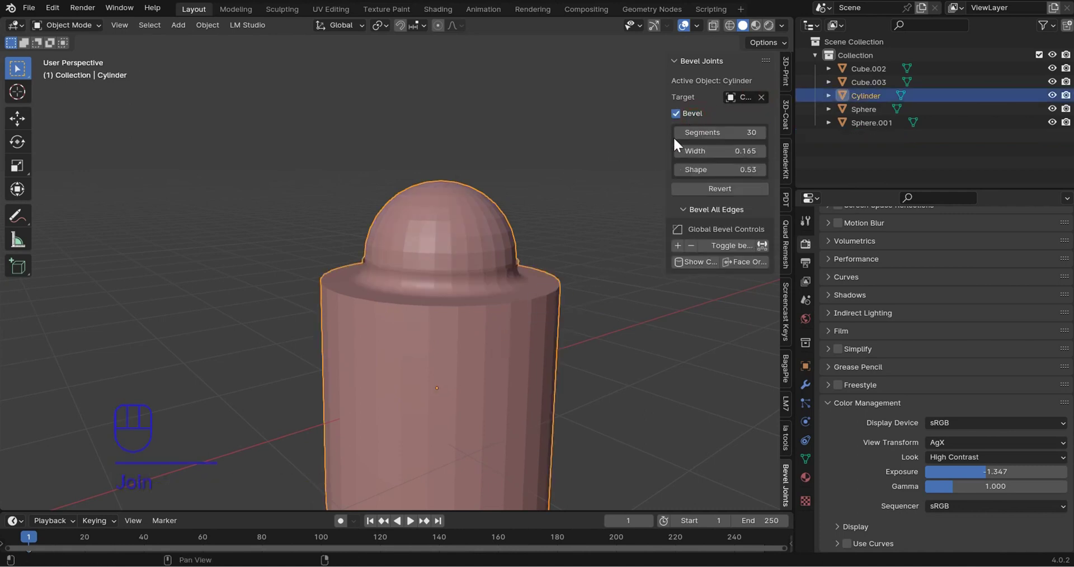
left_click_drag(696, 151, 705, 132, "shift")
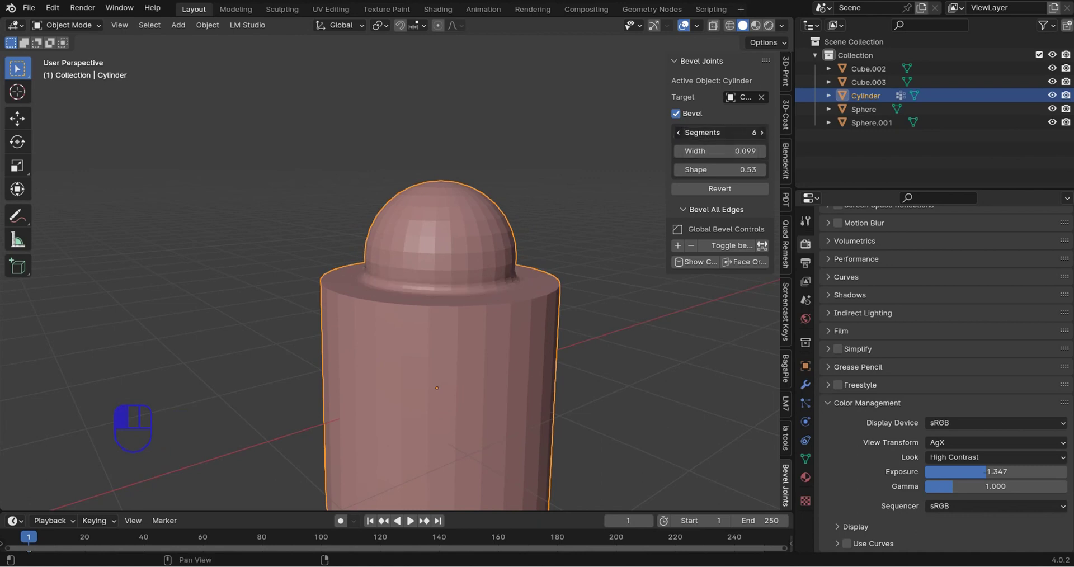
left_click(676, 113)
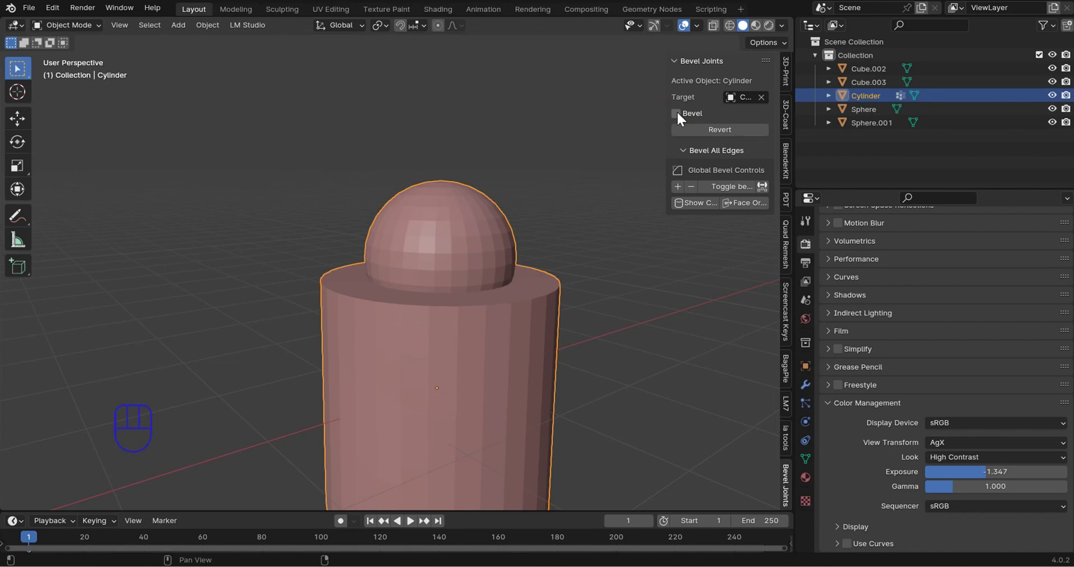
left_click(437, 257)
Step: In the cylinder's mesh, select only the edge loop where the dome meets the cylinder
key("Tab")
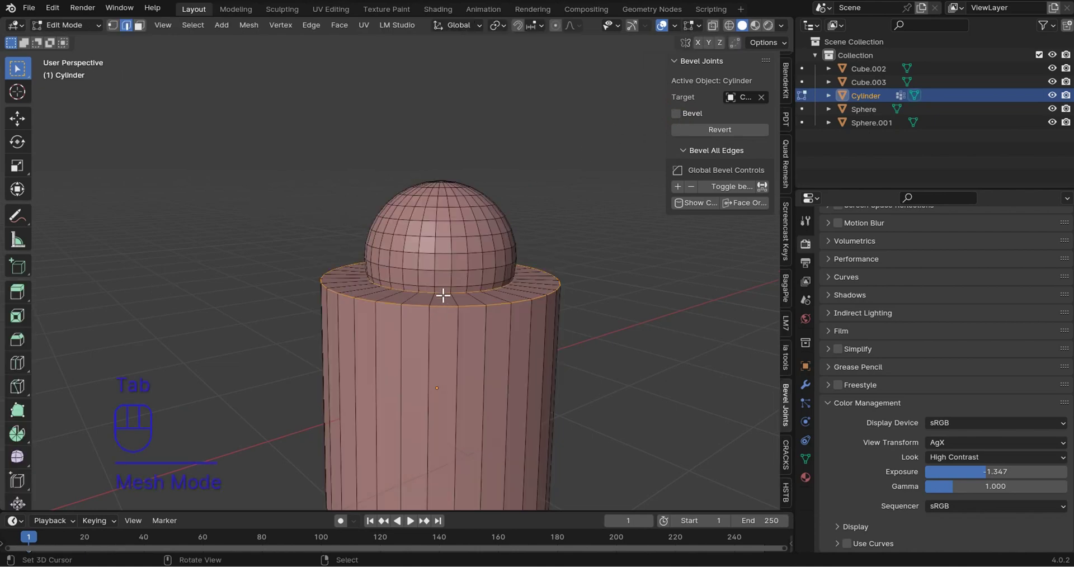
scroll(444, 295, "up", 4)
scroll(514, 320, "down", 4)
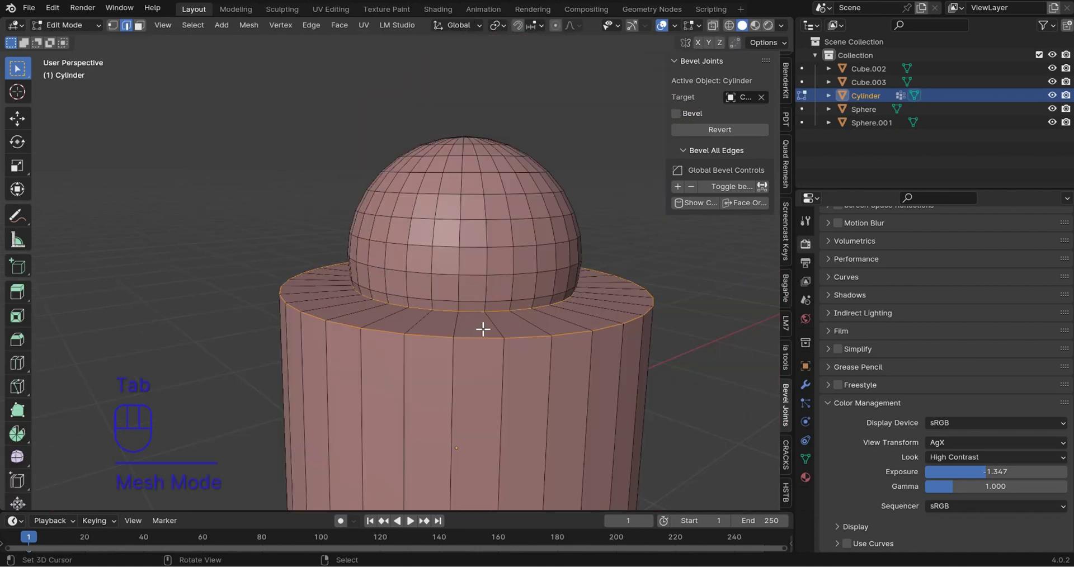
left_click(474, 310, "alt+shift")
left_click(474, 310, "alt+shift")
left_click(474, 311)
left_click(474, 310, "alt+shift")
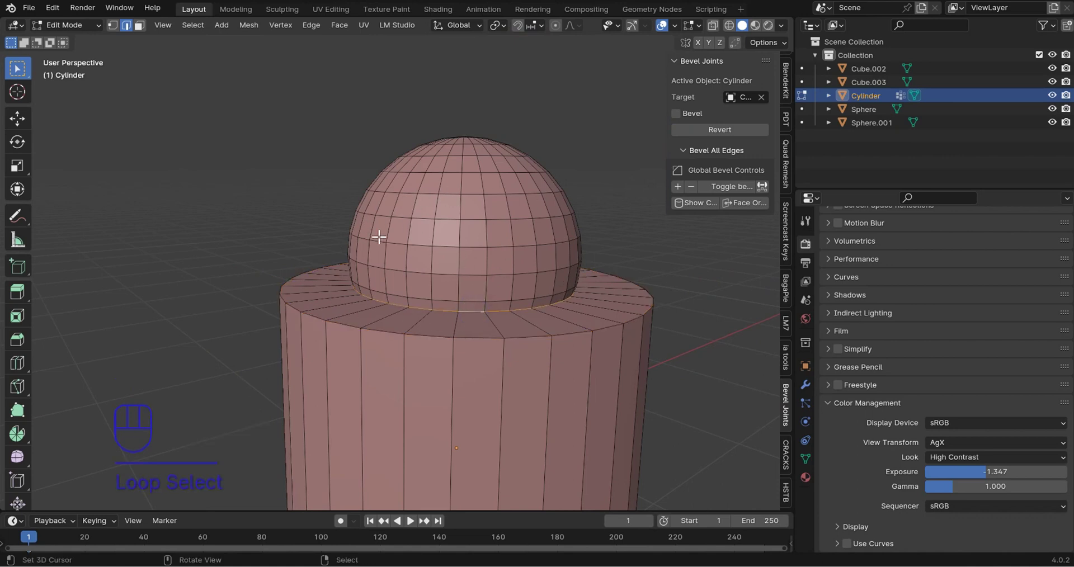
Step: Bevel that loop with Ctrl+B, return to object mode, and undo the manual bevel
key("ctrl+b")
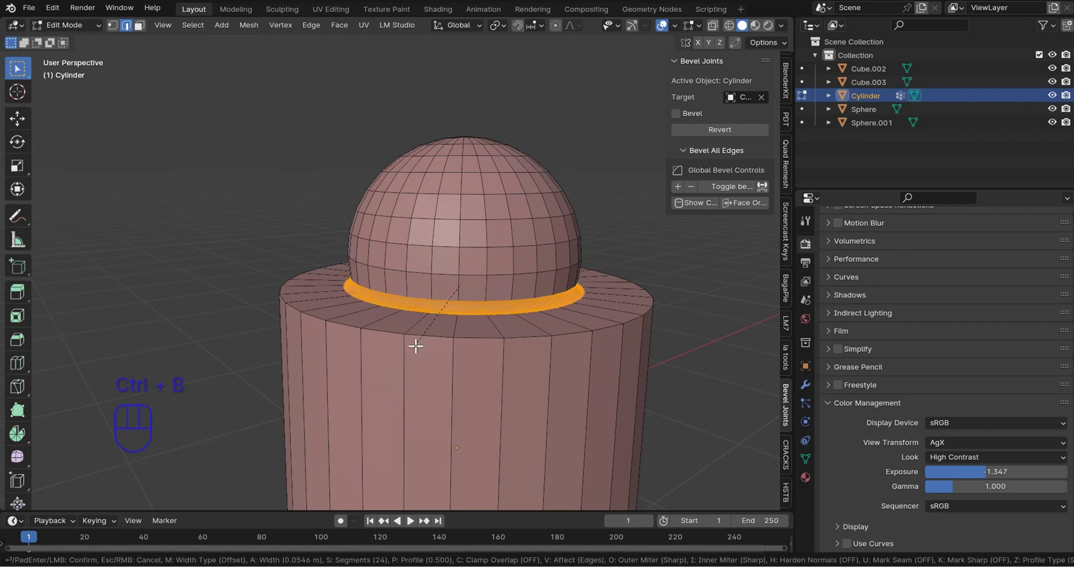
scroll(412, 356, "down", 18)
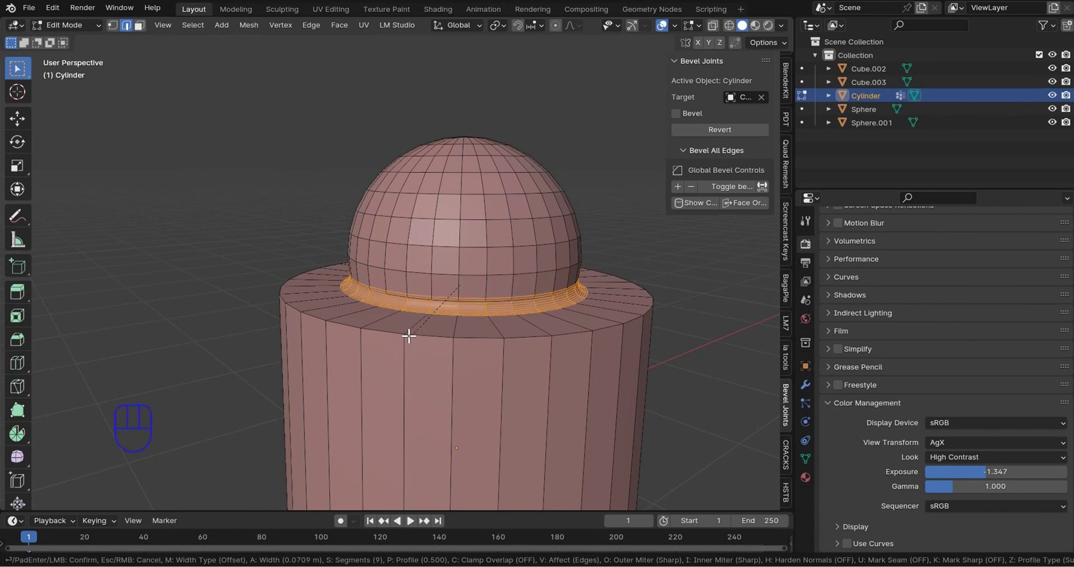
scroll(408, 341, "up", 3)
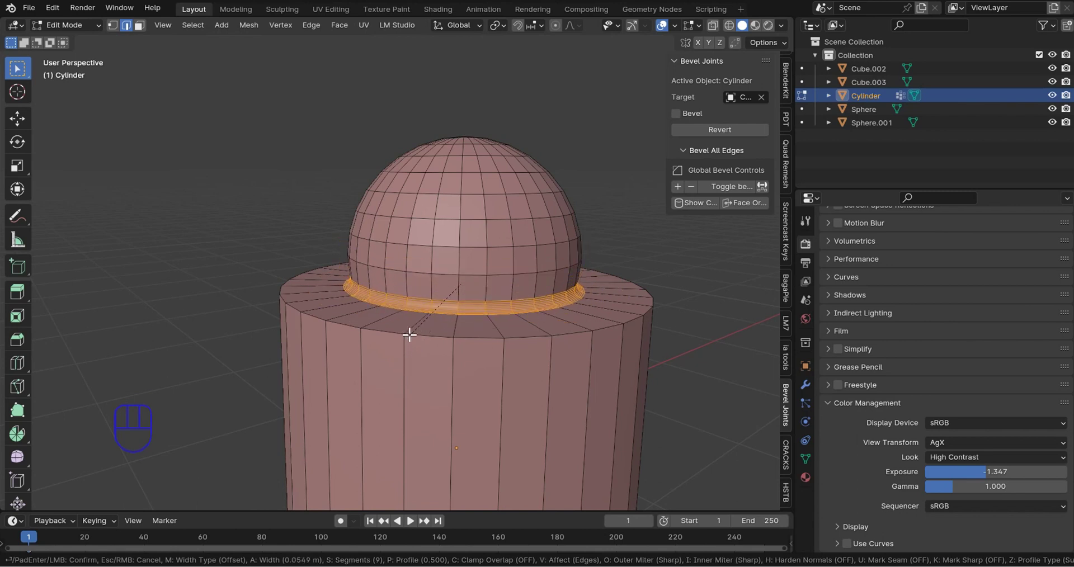
left_click(408, 337)
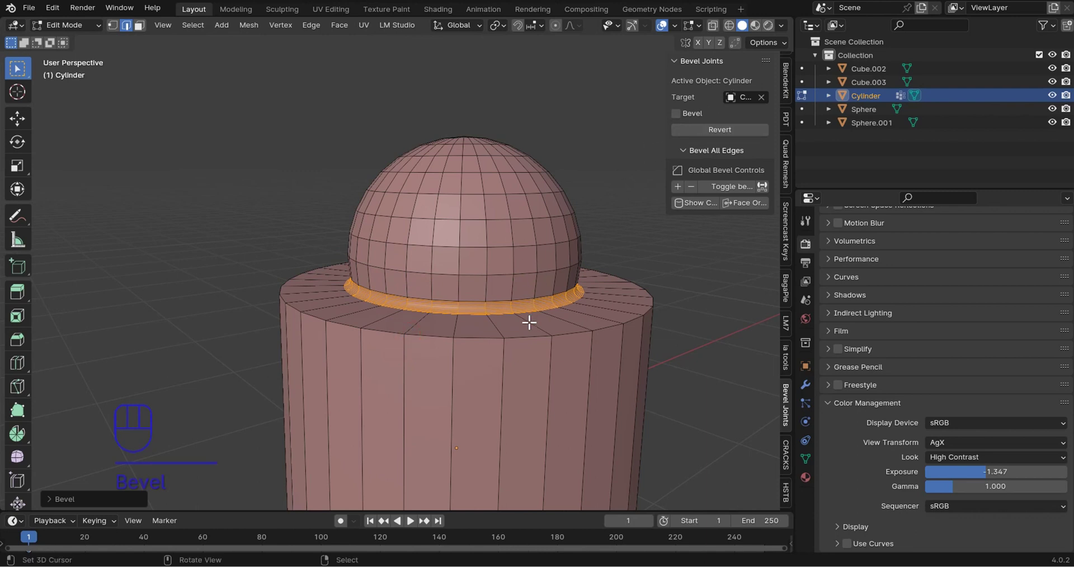
key("Tab")
key("ctrl+z")
key("ctrl+z")
key("ctrl+z")
key("ctrl+z")
key("ctrl+z")
key("ctrl+z")
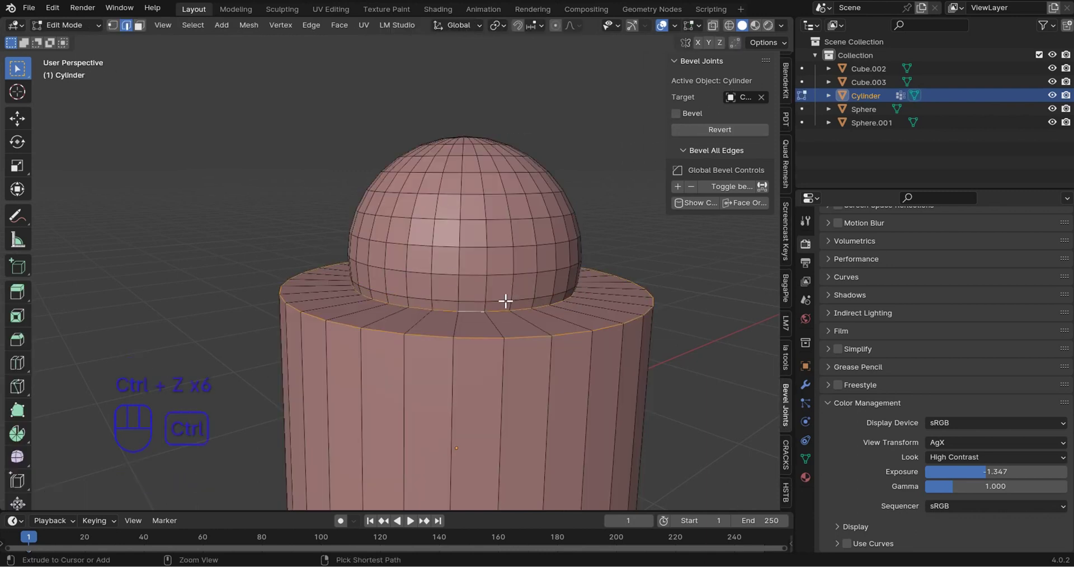
Step: Toggle the add-on bevel off, revert the sphere-cylinder joint, and return to object mode
left_click(676, 113)
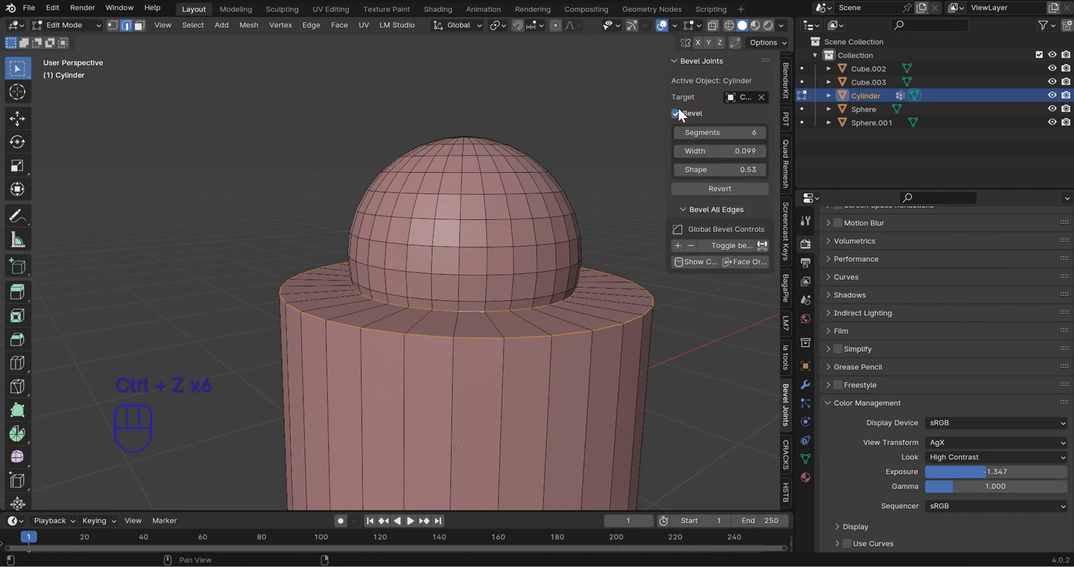
left_click(676, 113)
left_click(727, 130)
key("Tab")
Step: Move aside and delete the separated sphere copy, leaving the cylinder in place
left_click(515, 282)
key("g")
left_click(590, 156)
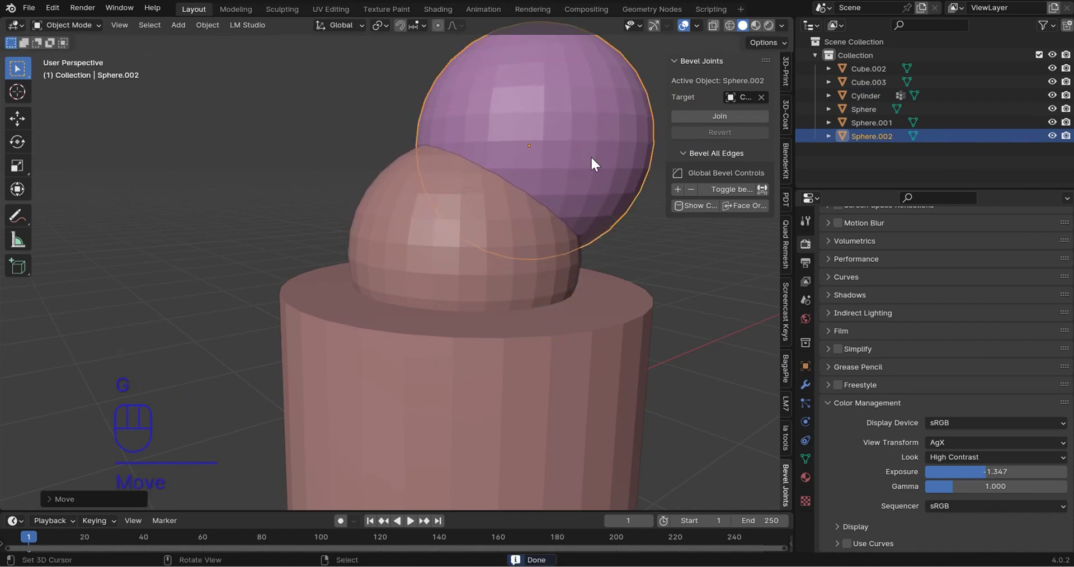
key("Delete")
left_click(537, 208)
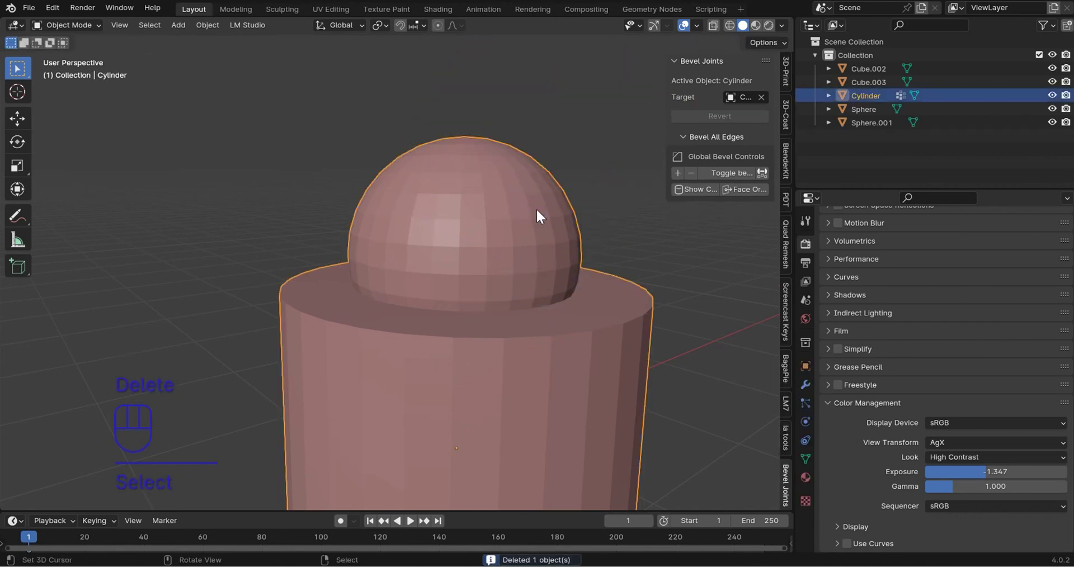
key("g")
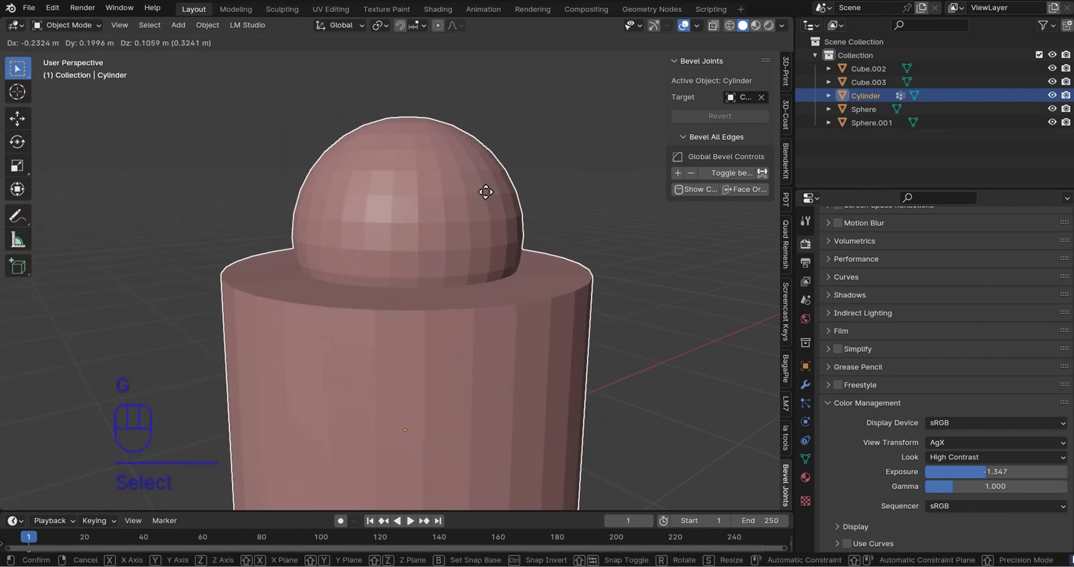
right_click(486, 193)
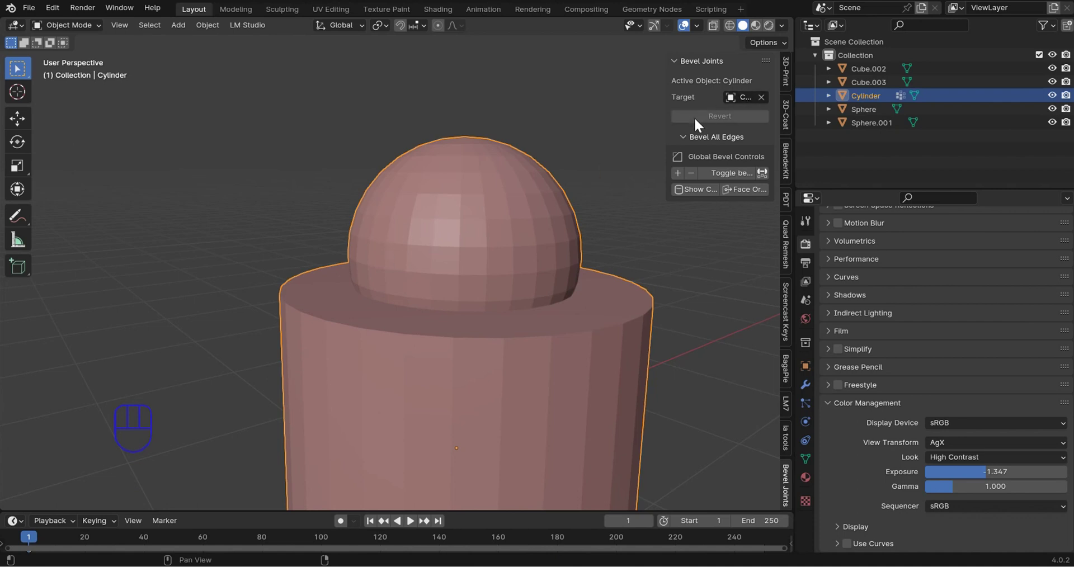
Step: Clear the Bevel Joints target and zoom out to see all objects
left_click(760, 97)
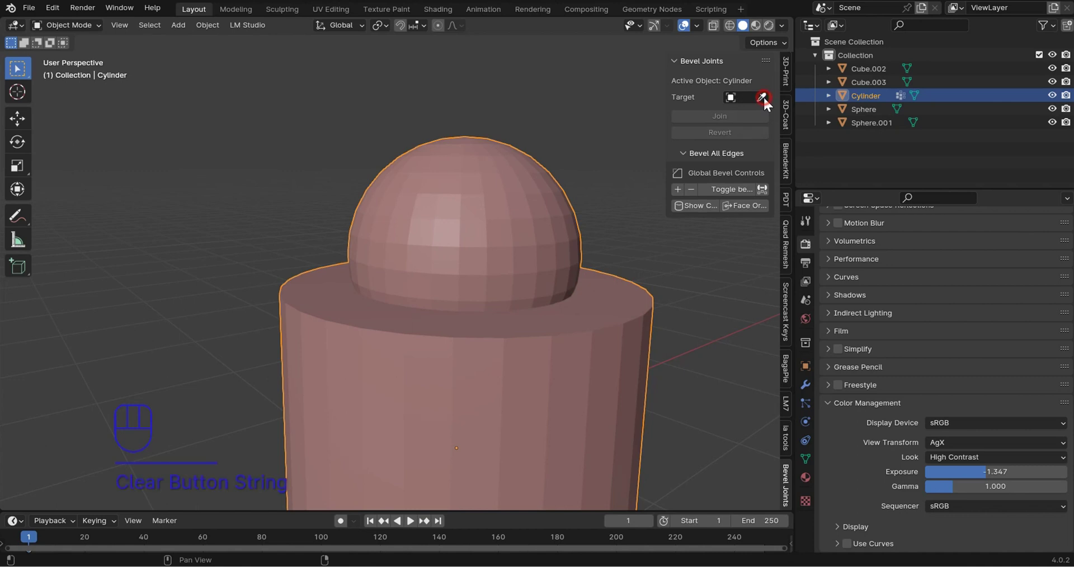
left_click(527, 248)
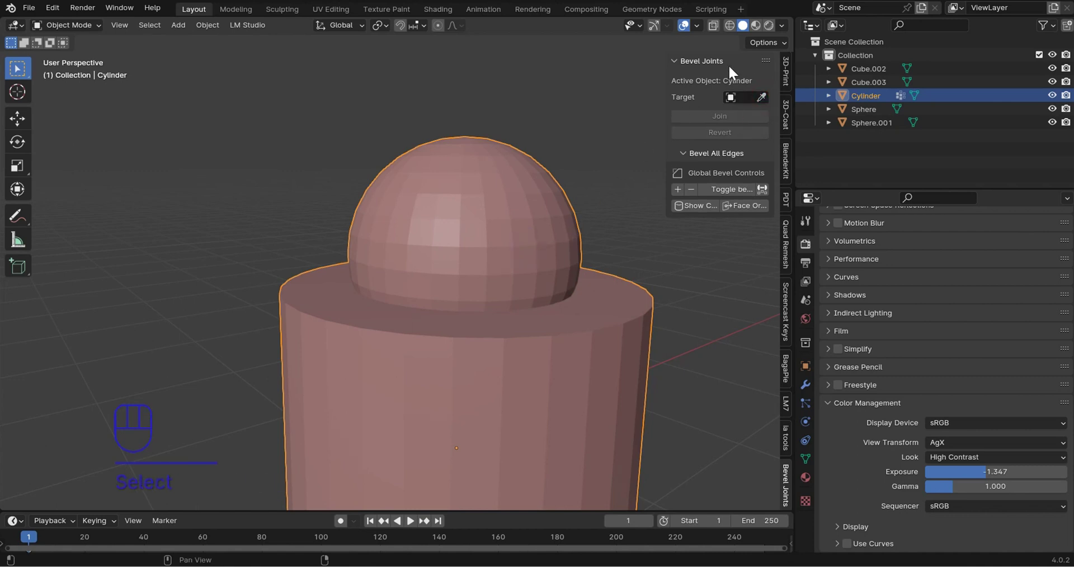
scroll(456, 247, "down", 4)
middle_click_drag(456, 247, 515, 269, "shift")
Step: Snap the 3D cursor to the world origin and select the cylinder
key("shift+s")
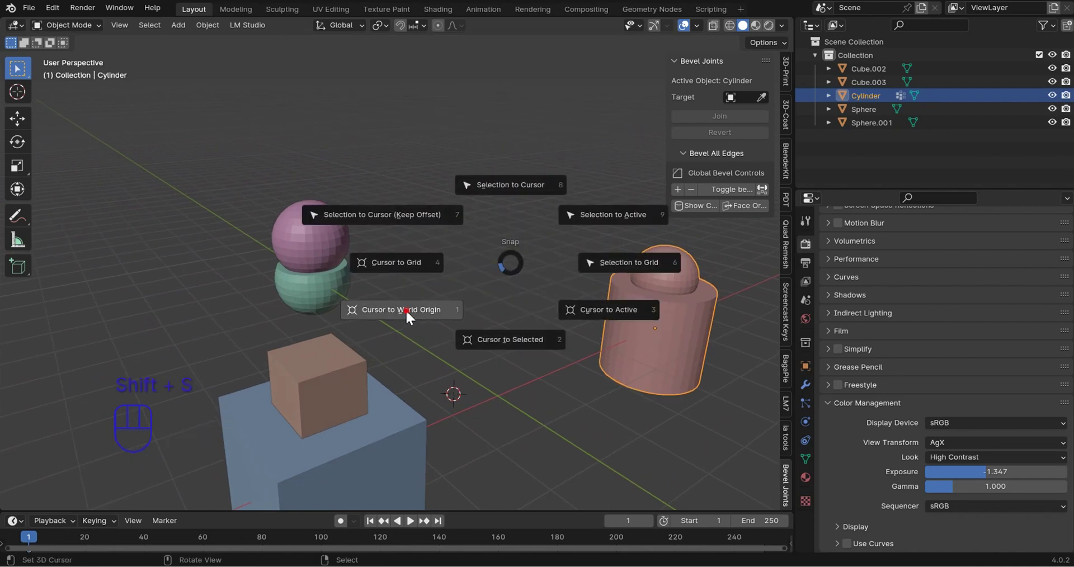
left_click(405, 309)
left_click(340, 380)
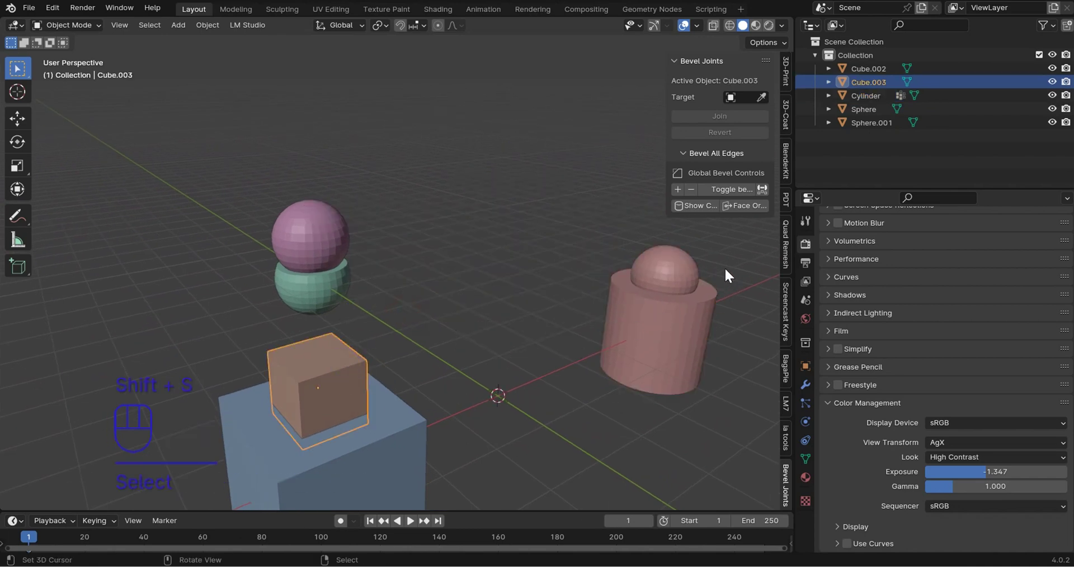
left_click(666, 278)
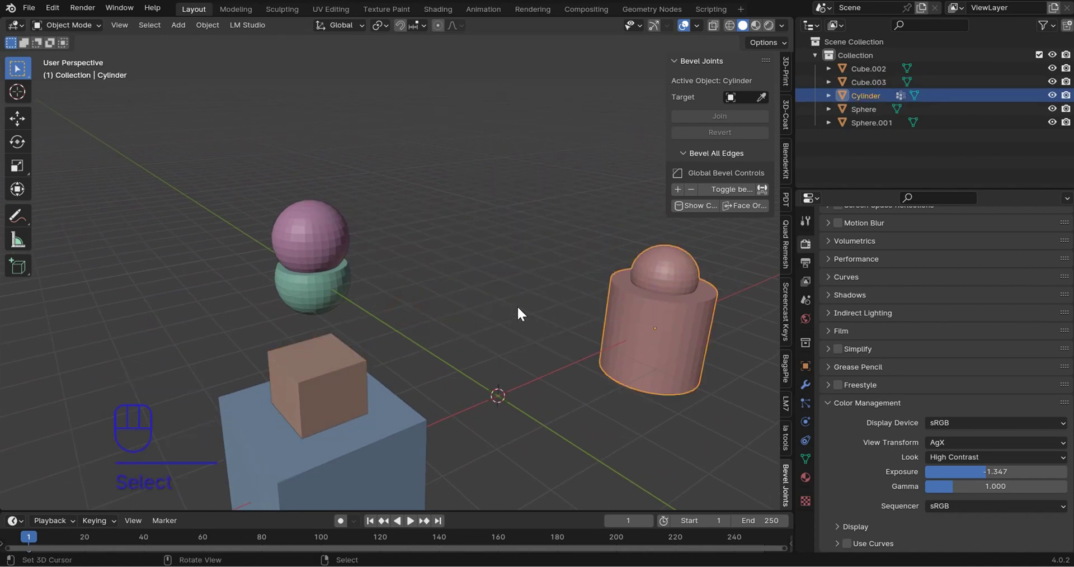
Step: Join the small cube Cube.003 into the big blue cube as the Bevel Joints target
left_click(334, 383)
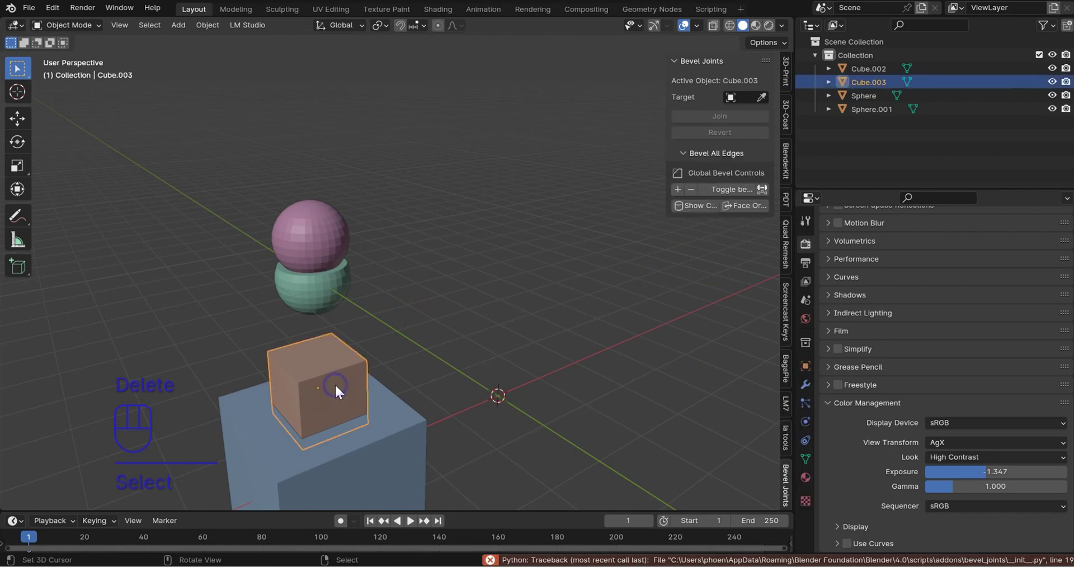
left_click(761, 97)
left_click(396, 424)
scroll(457, 338, "up", 3)
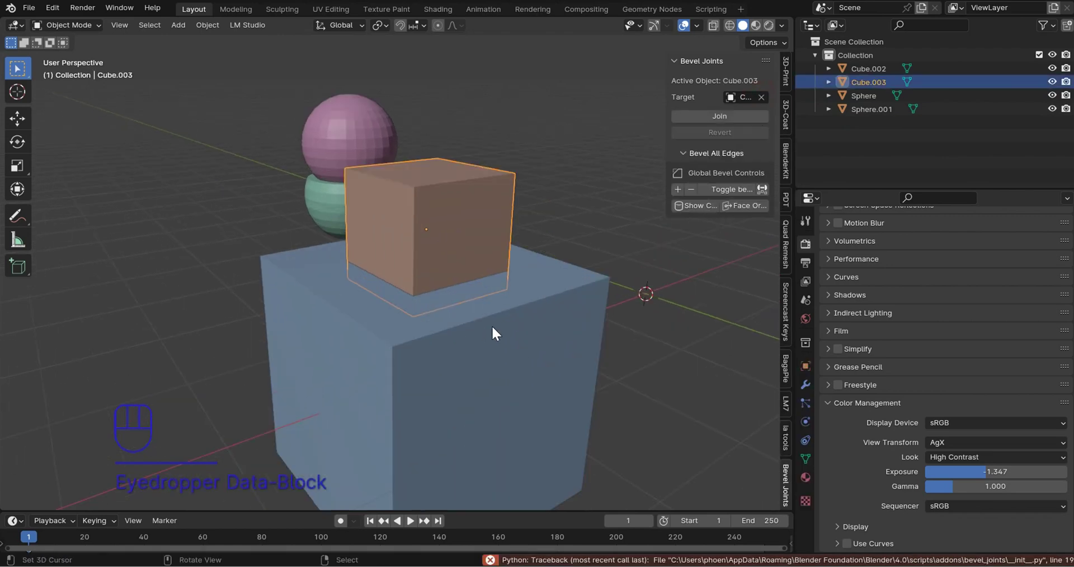
left_click(691, 115)
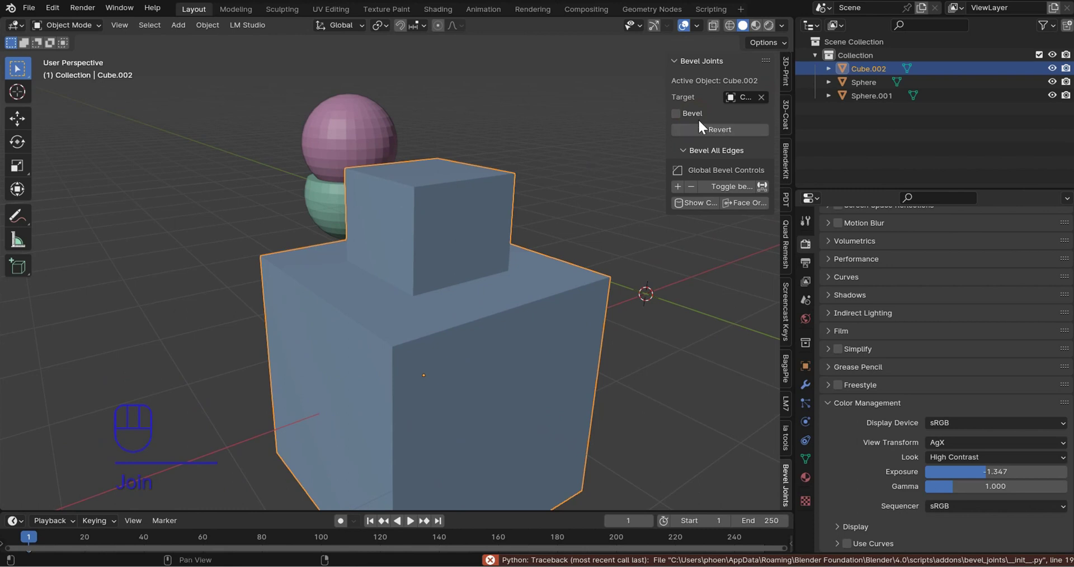
Step: Enable the cube joint bevel with width 0.441 and 34 segments, and shade it smooth
left_click(690, 118)
left_click_drag(727, 151, 756, 133, "shift")
scroll(444, 281, "up", 4)
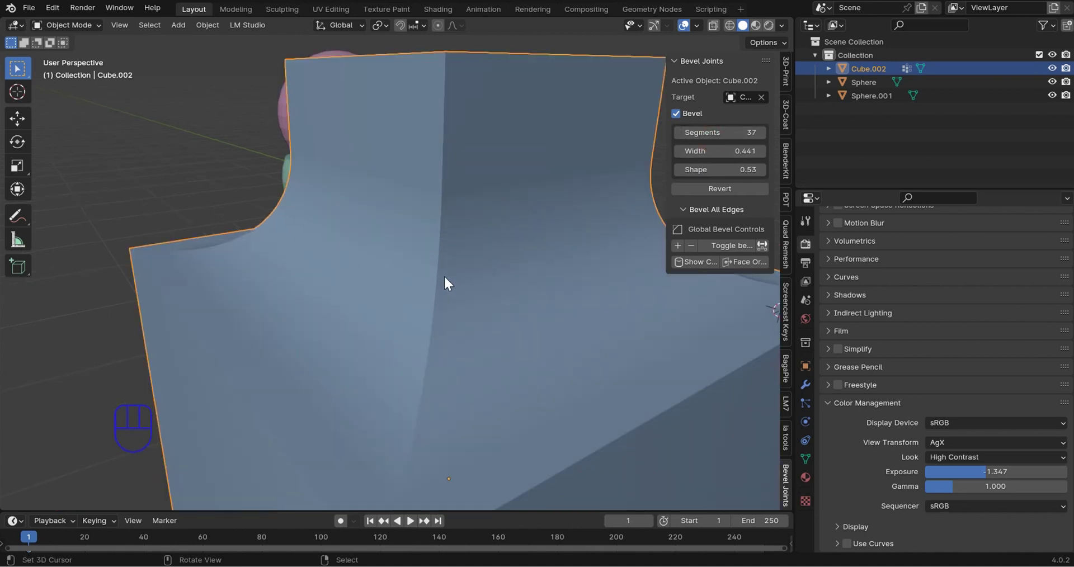
key("q")
left_click(444, 277)
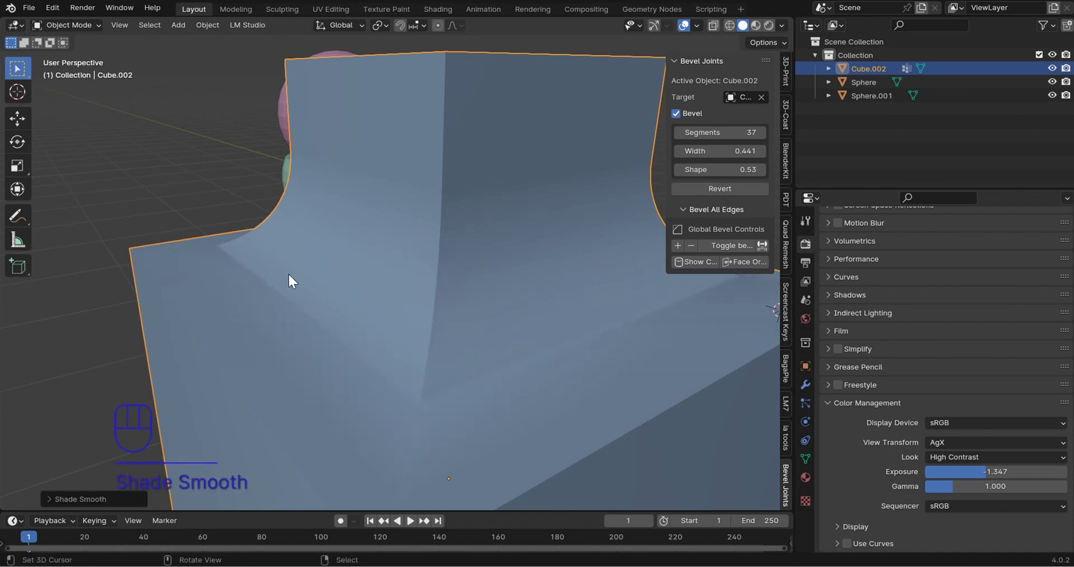
left_click_drag(704, 138, 693, 137)
scroll(437, 231, "down", 4)
middle_click_drag(438, 231, 431, 249, "shift")
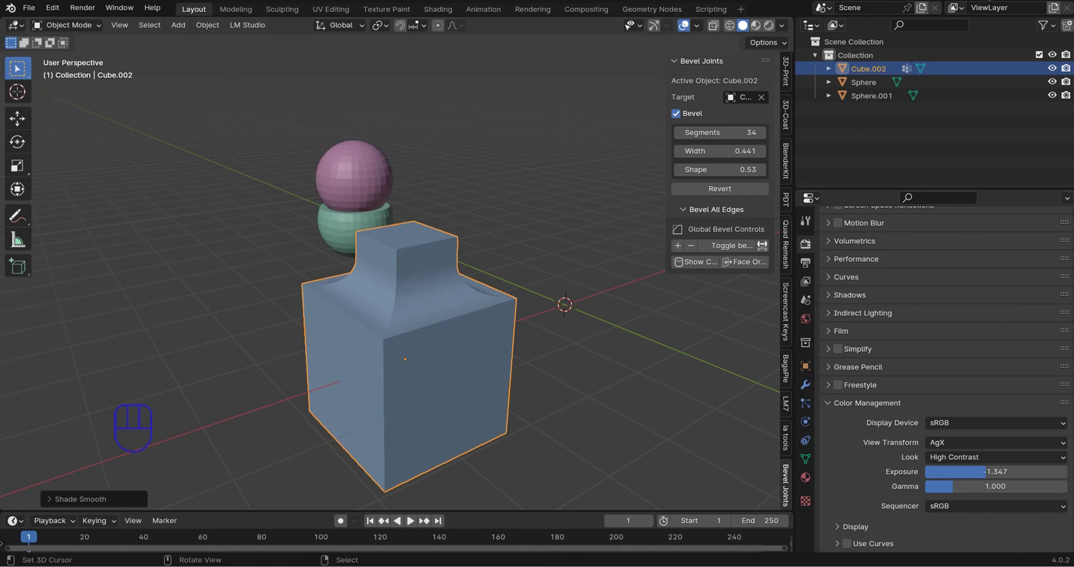
middle_click_drag(596, 157, 486, 244)
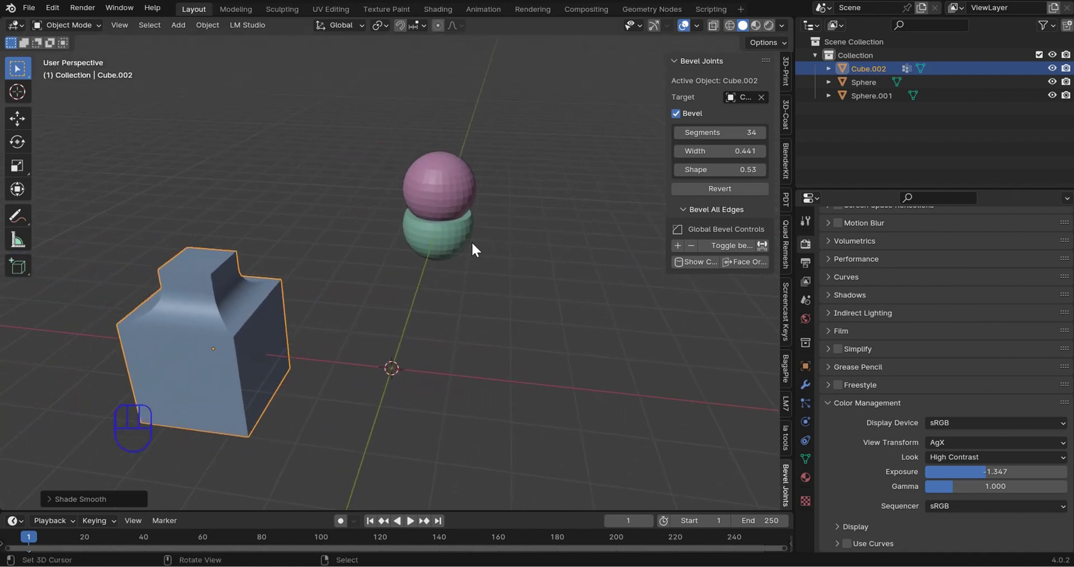